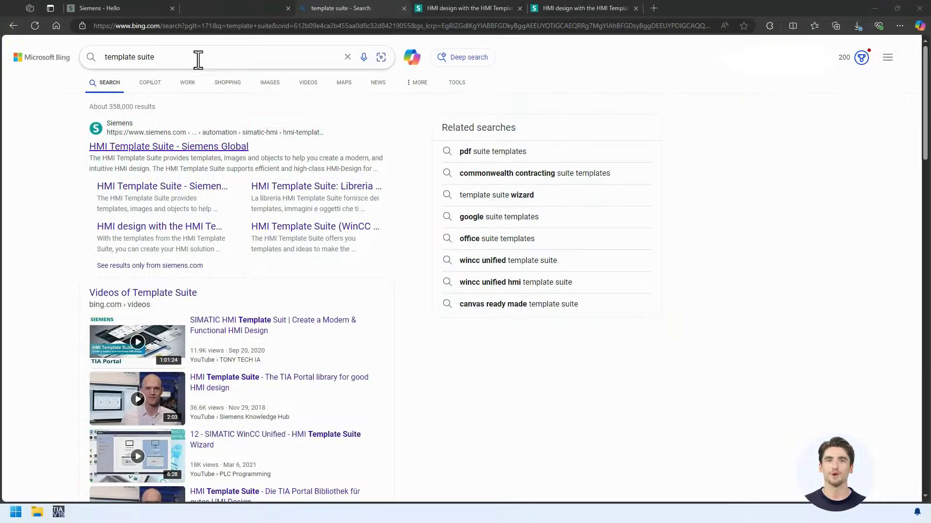
Open the 'HMI Template Suite - Siemens Global' result from the Bing search
left_click_drag(189, 58, 70, 70)
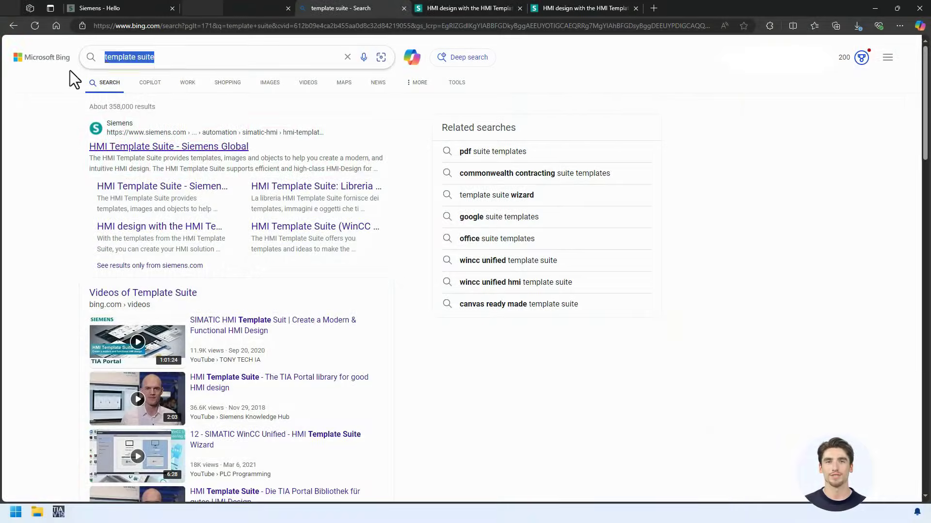
left_click(156, 60)
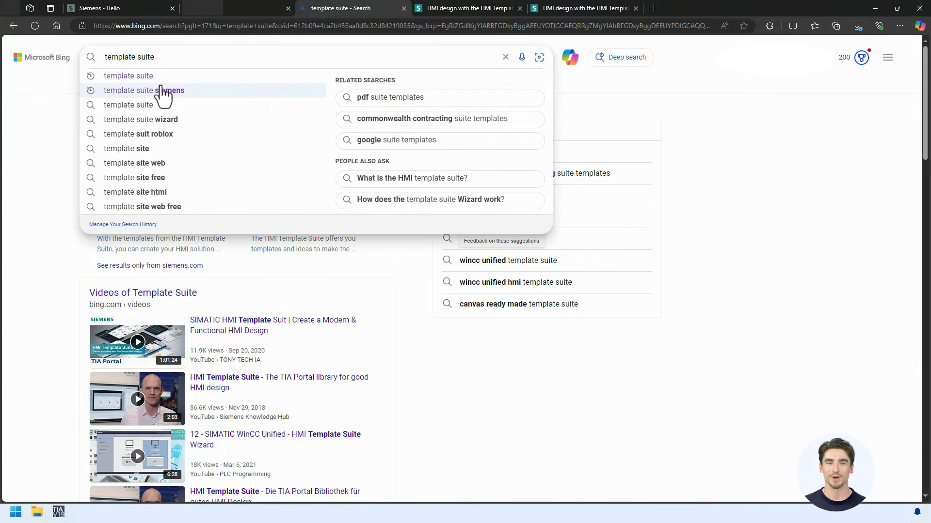
left_click(15, 102)
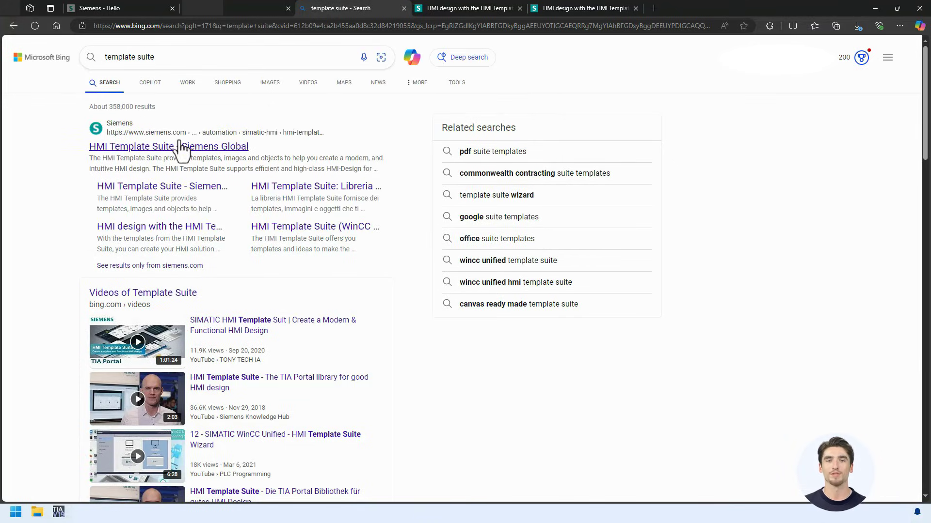
left_click(134, 154)
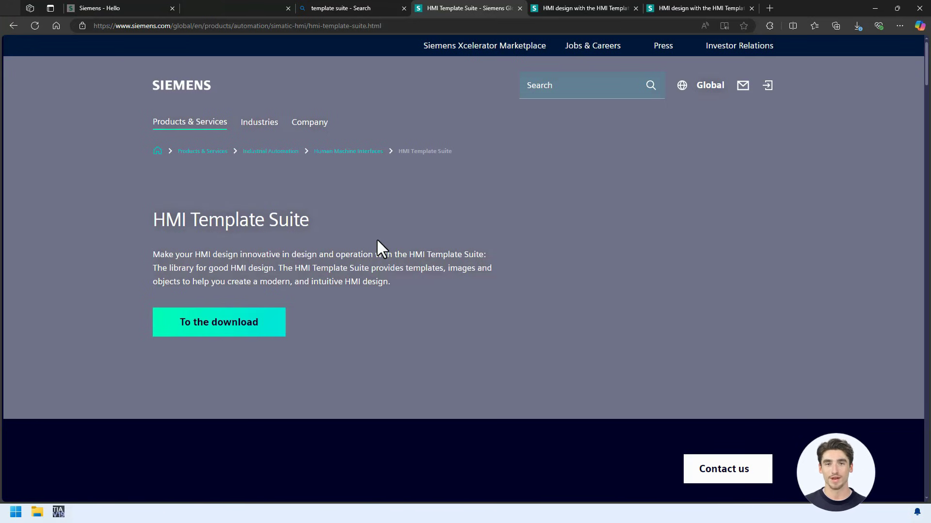
Browse the product page and its examples carousel, then follow 'To the download' to the support entry
scroll(378, 242, "down", 8)
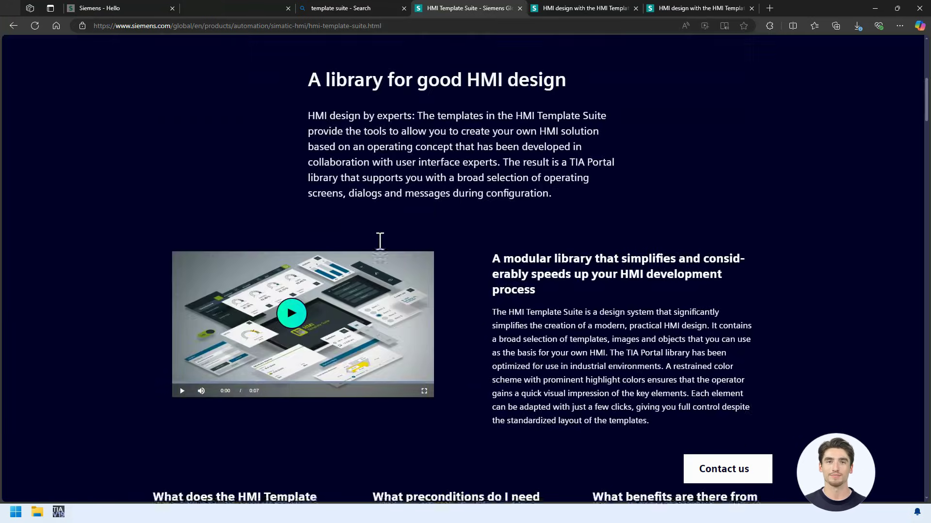
scroll(378, 241, "down", 15)
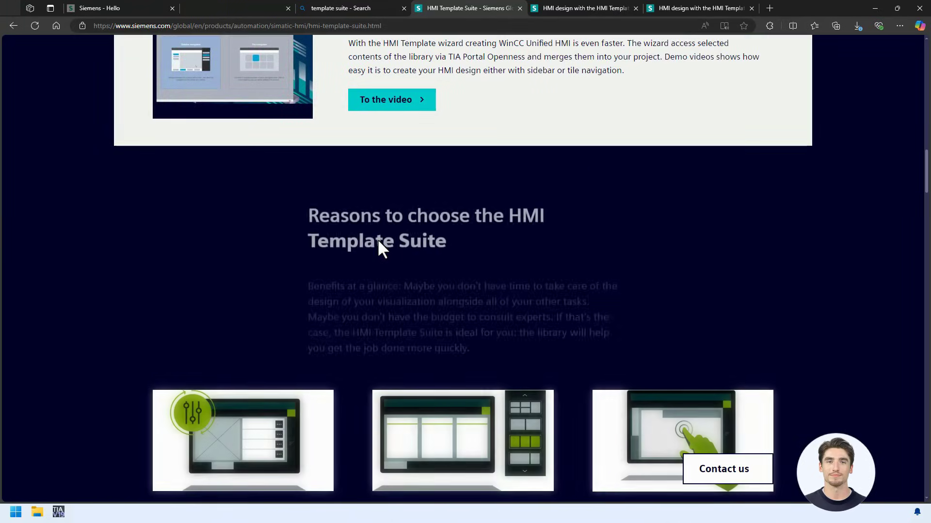
scroll(385, 230, "up", 3)
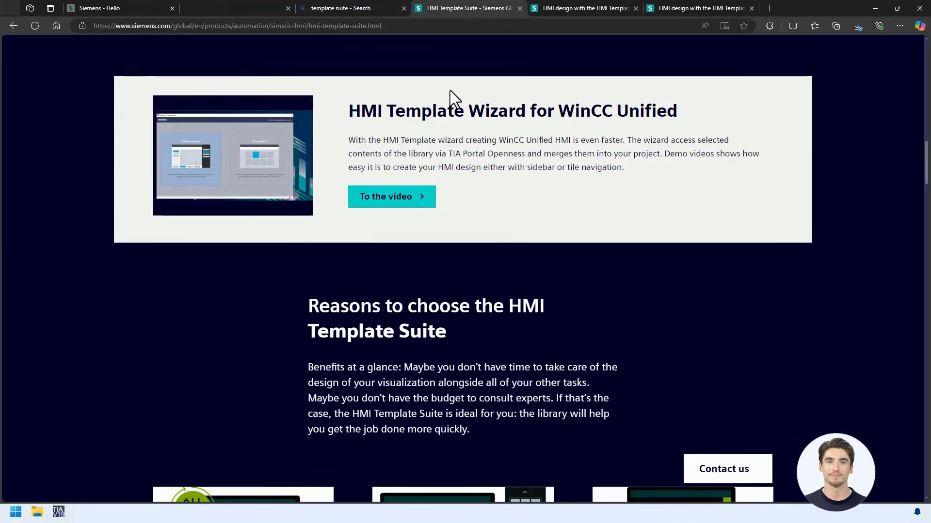
scroll(559, 174, "down", 10)
scroll(326, 130, "down", 15)
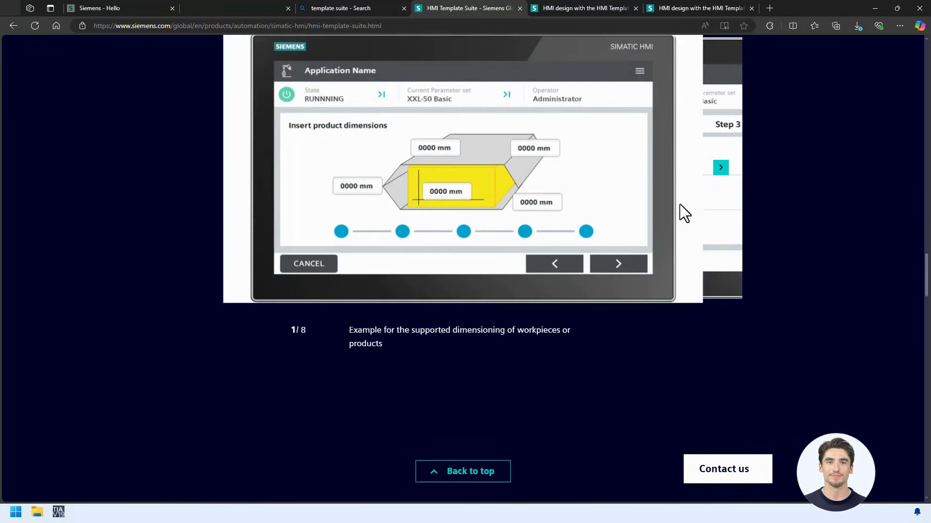
left_click(721, 169)
left_click(721, 219)
left_click(722, 218)
left_click(722, 218)
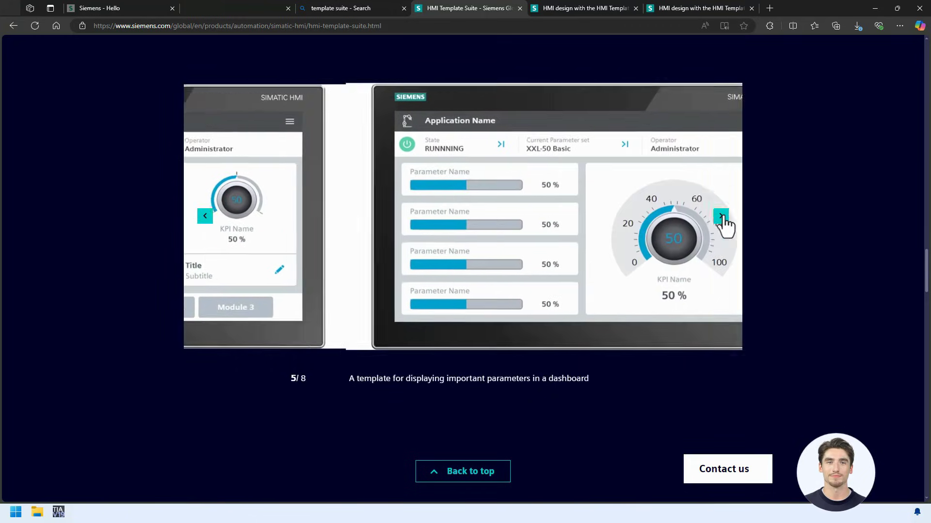
left_click(476, 481)
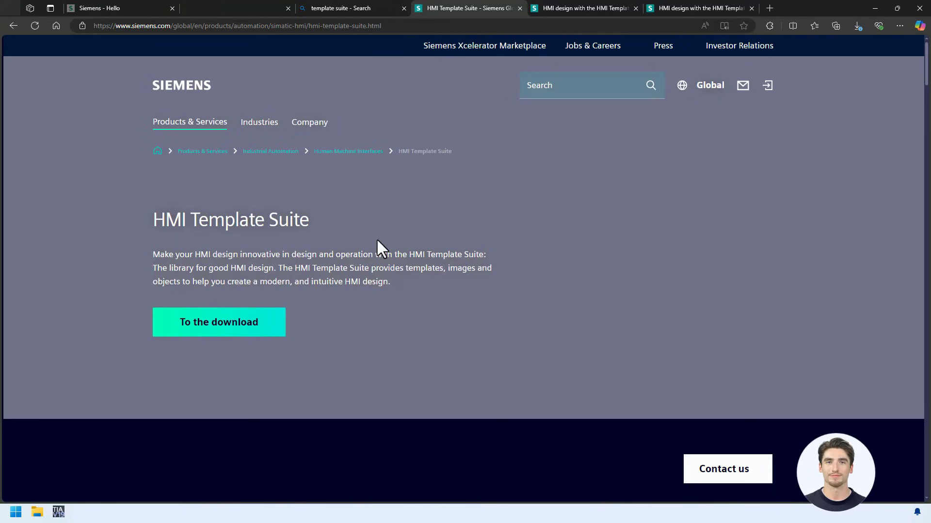
left_click(184, 325)
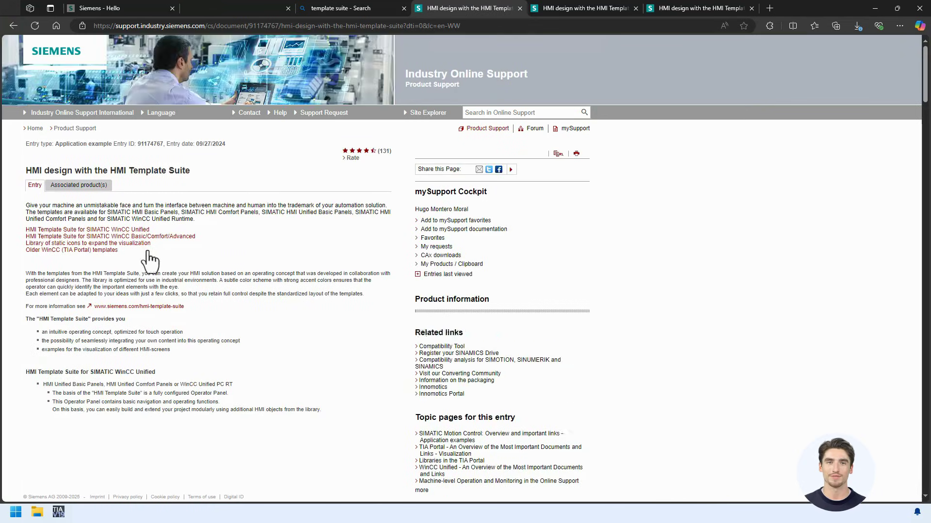
Download SIMATIC_HMI_Template_Suite_Wizard_V4.0.0.13_Setup.zip from the WinCC Unified TIA Portal V19 downloads
left_click(60, 231)
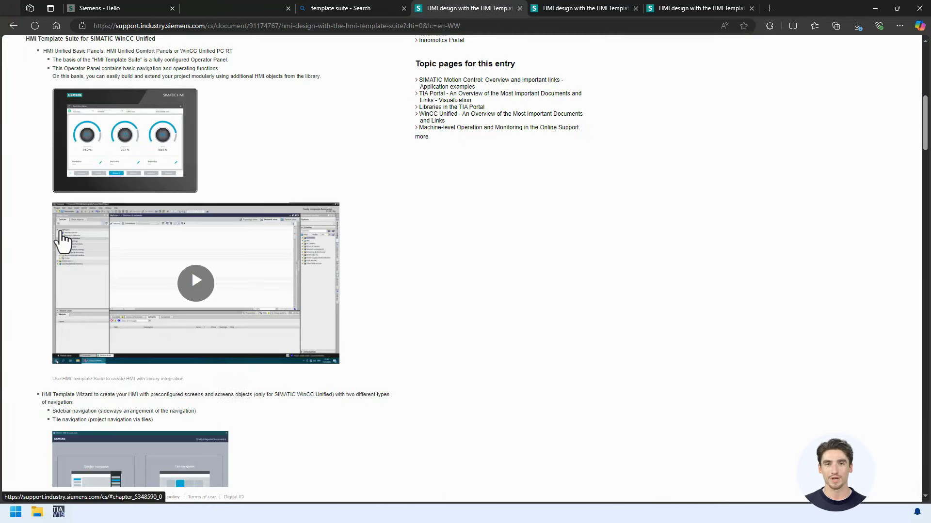
scroll(317, 222, "down", 7)
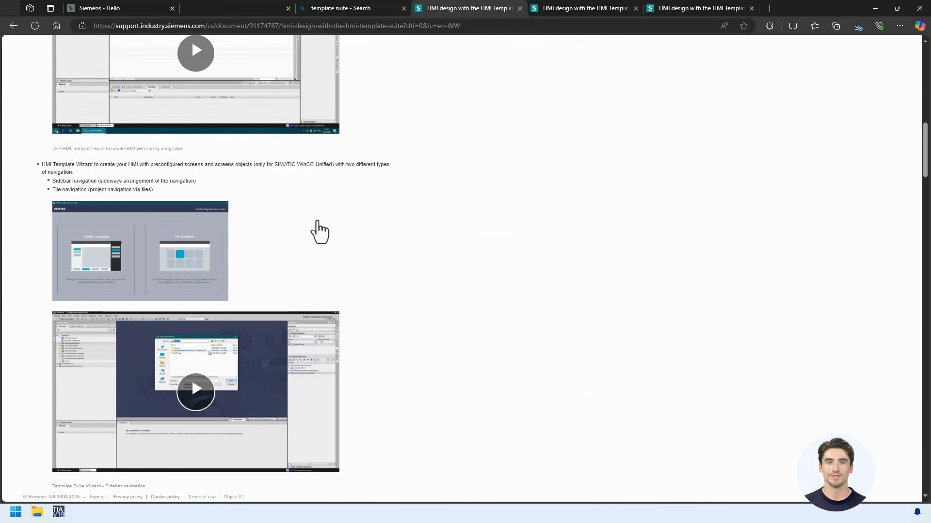
scroll(317, 220, "down", 7)
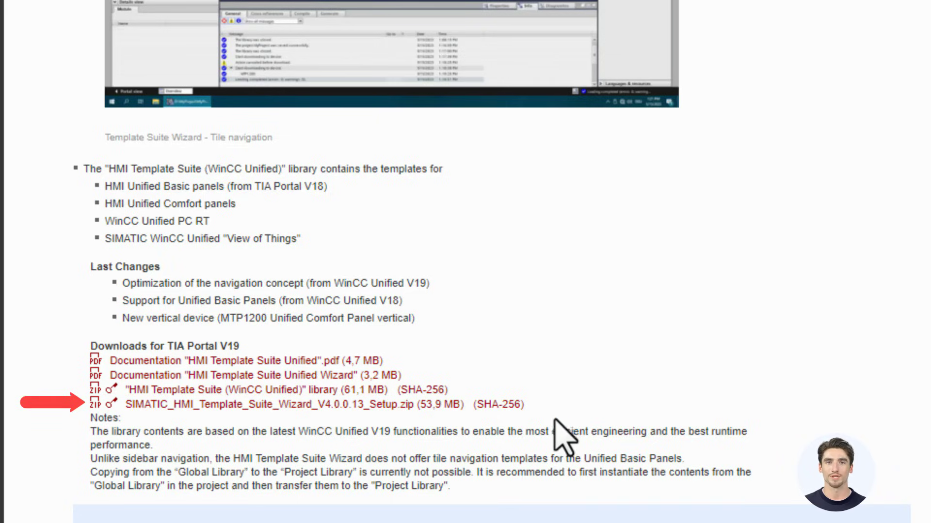
left_click(201, 404)
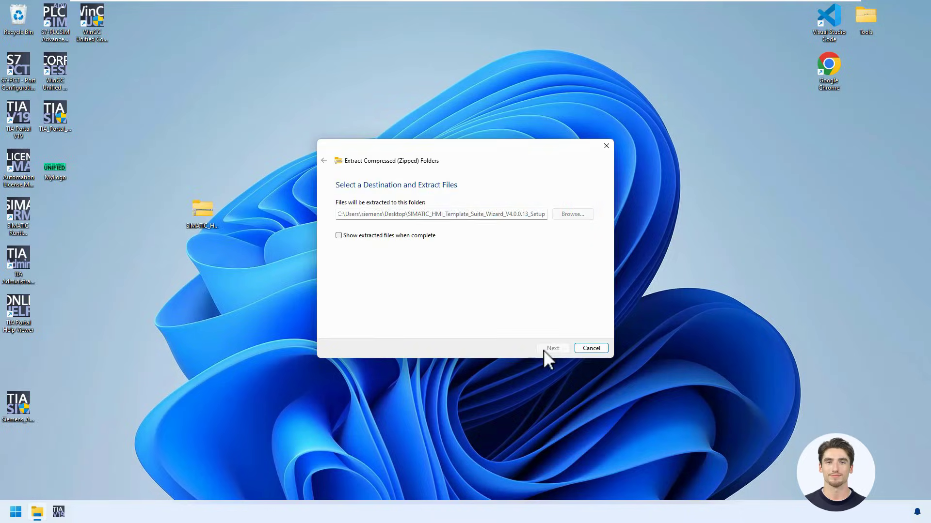
Extract the wizard zip to the desktop and run its setup as administrator
left_click(544, 350)
double_click(28, 359)
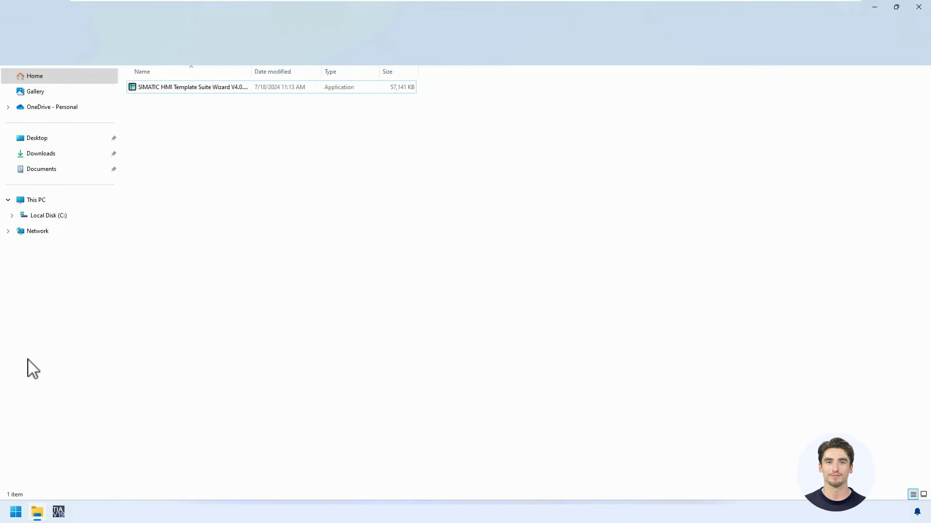
left_click(174, 91)
right_click(174, 91)
left_click(208, 146)
left_click(426, 335)
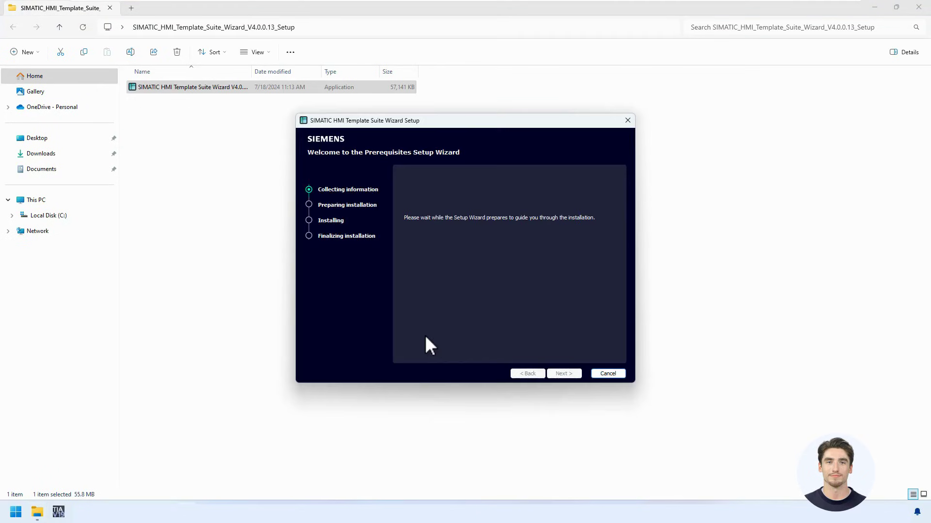
Install SIMATIC HMI Template Suite Wizard, finish setup, and close the setup folder
left_click(565, 372)
left_click(565, 372)
left_click(564, 371)
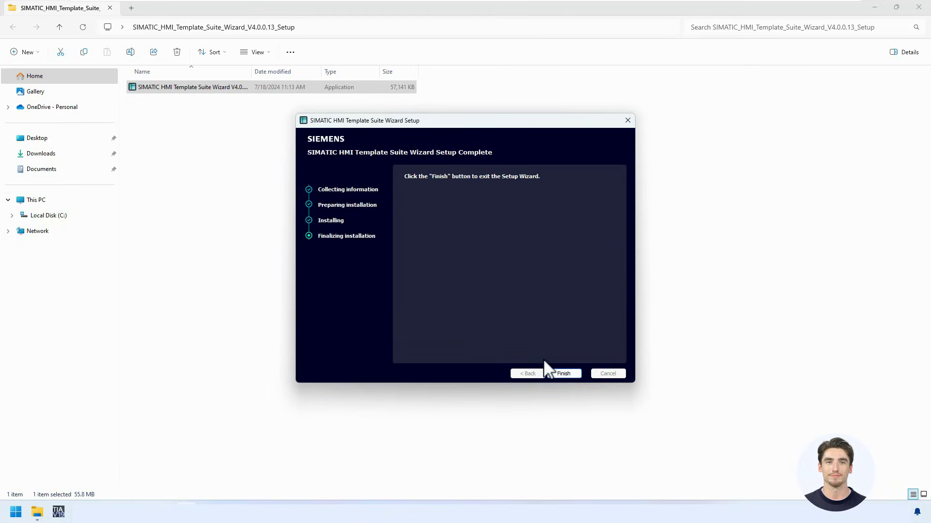
left_click(571, 374)
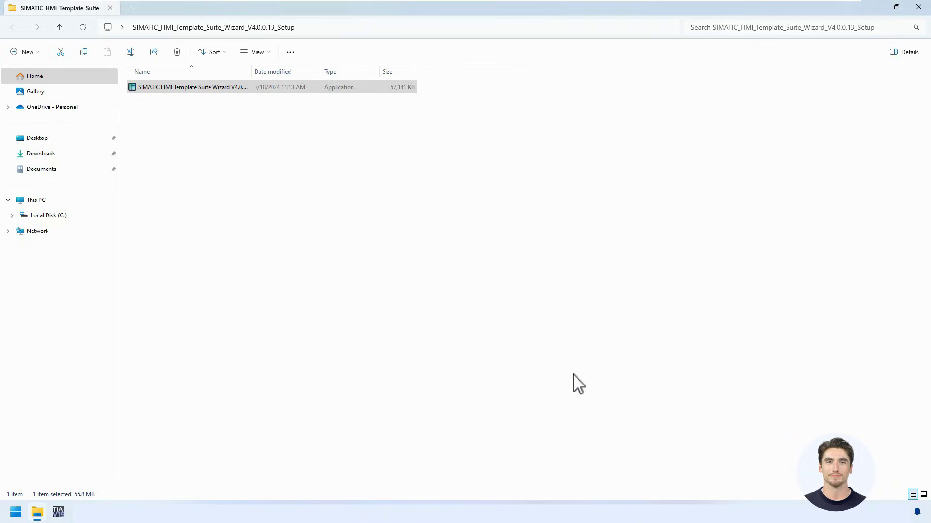
left_click(919, 7)
Launch SIMATIC HMI Template Suite Wizard from Start's Recommended list and centre its window
left_click(14, 513)
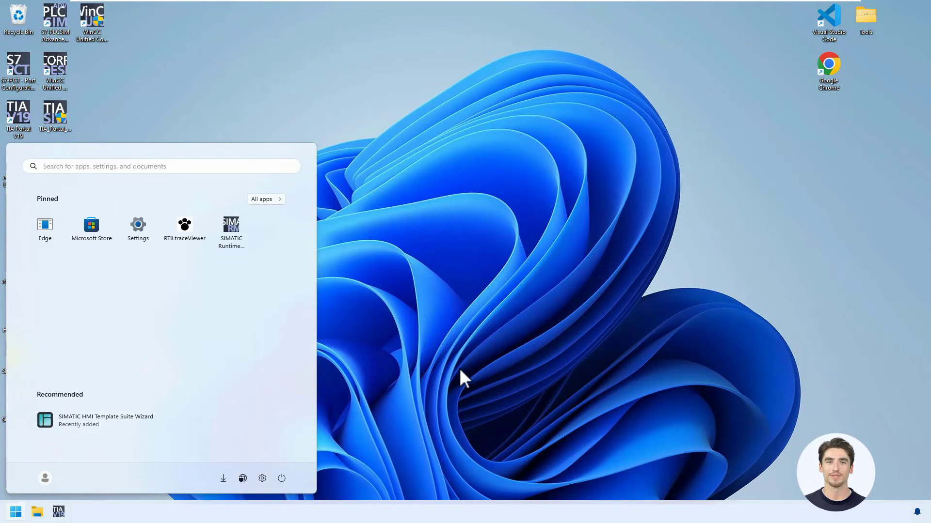
left_click(98, 426)
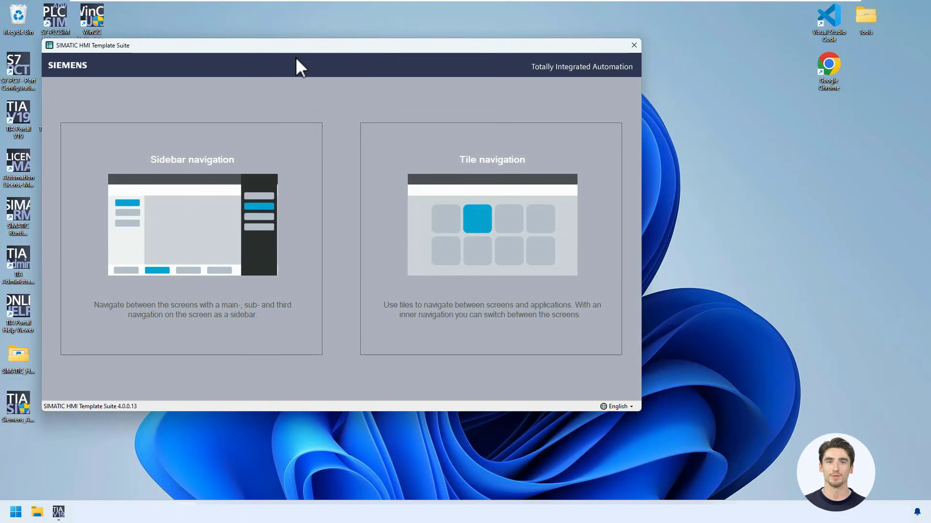
left_click_drag(308, 49, 410, 47)
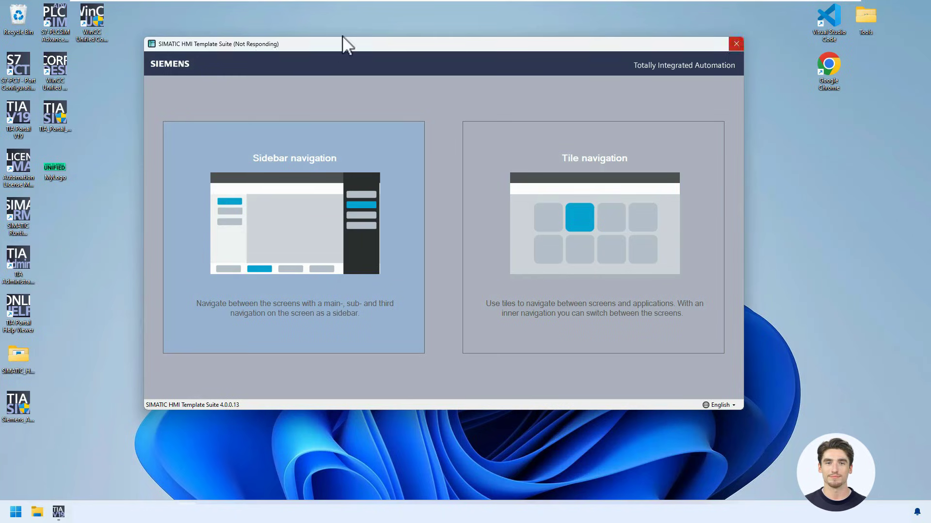
Select the Unified Comfort Panel as the device, at 12.1" (1280 x 800 px)
left_click_drag(351, 42, 358, 33)
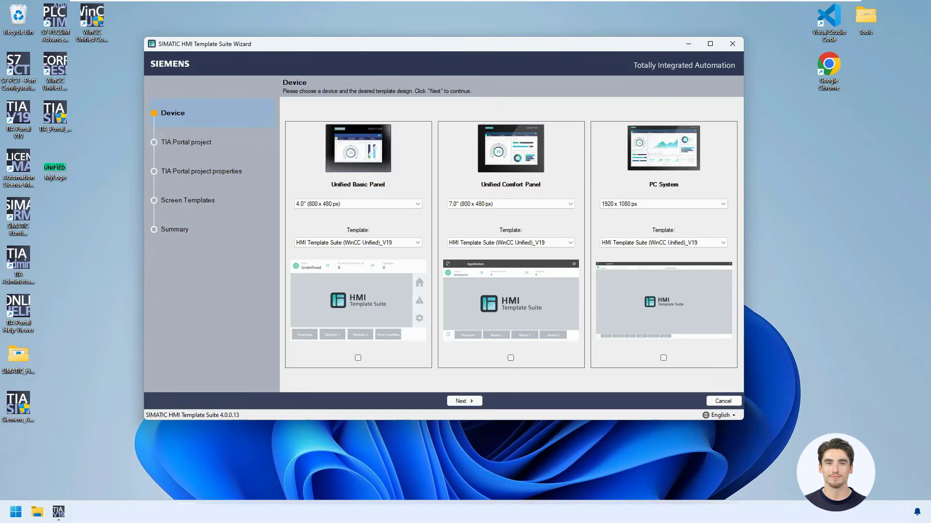
left_click(543, 203)
left_click(494, 225)
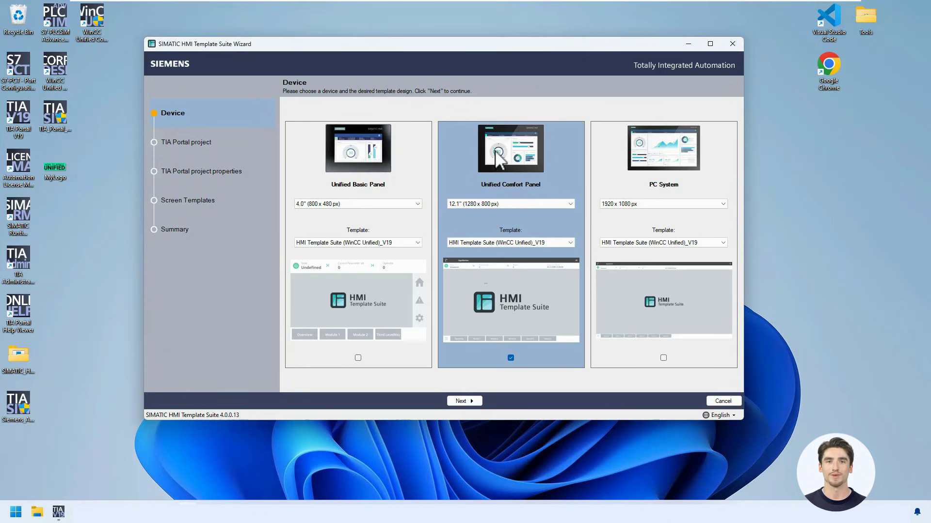
left_click(388, 182)
left_click(521, 187)
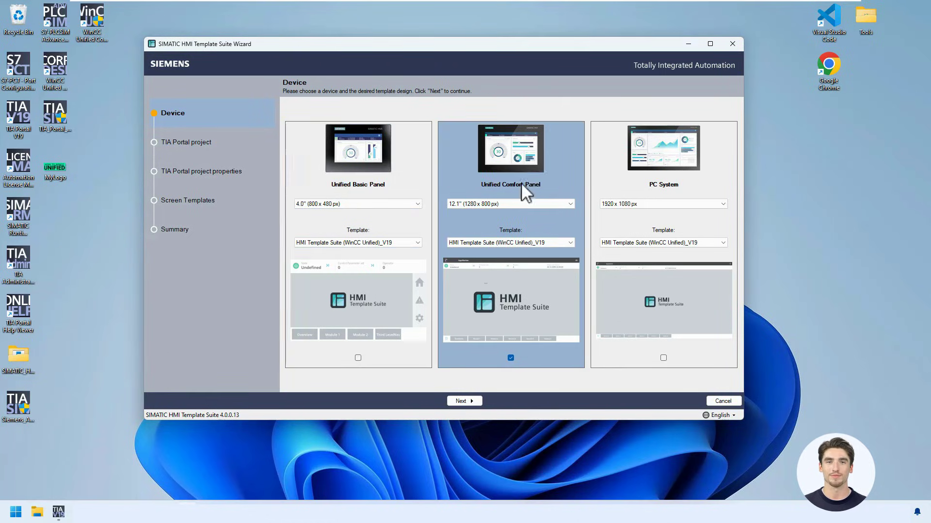
left_click(650, 179)
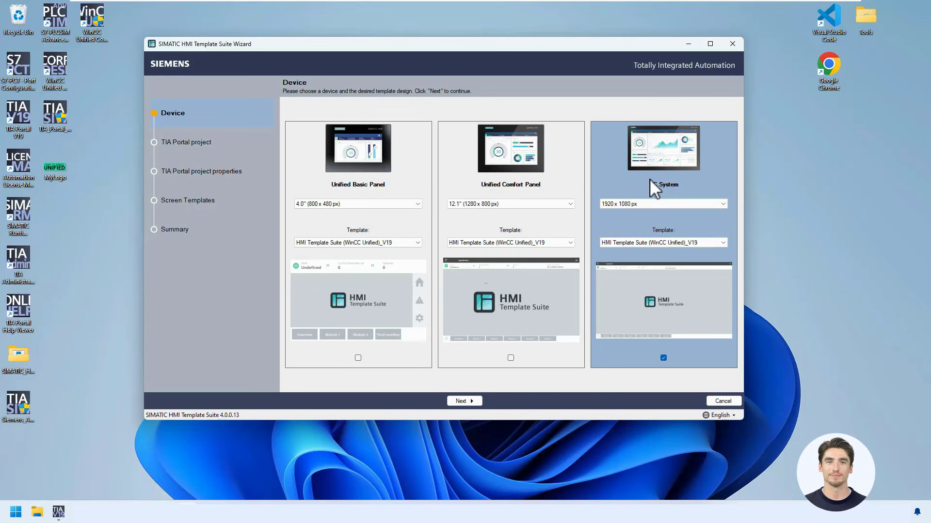
left_click(505, 218)
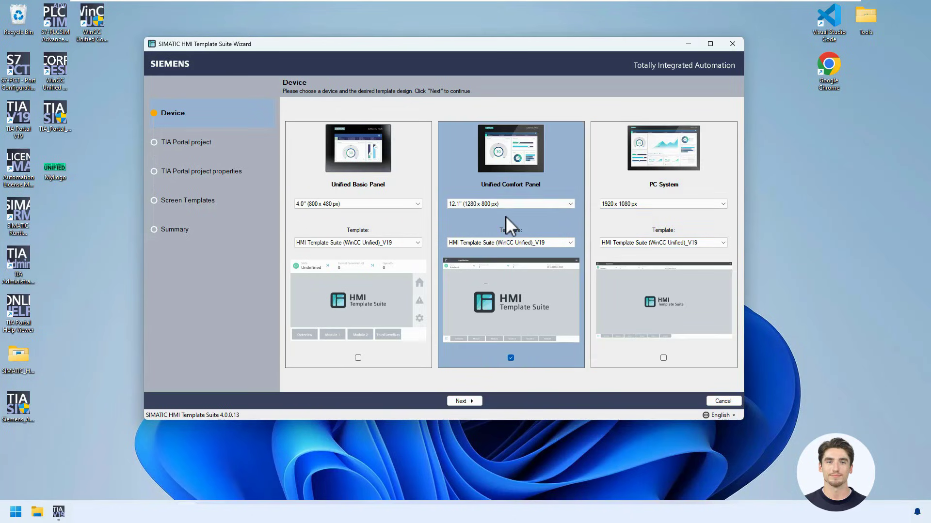
Name the new TIA Portal project TemplateSuite_Project, locate it on the Desktop, and continue
left_click(470, 403)
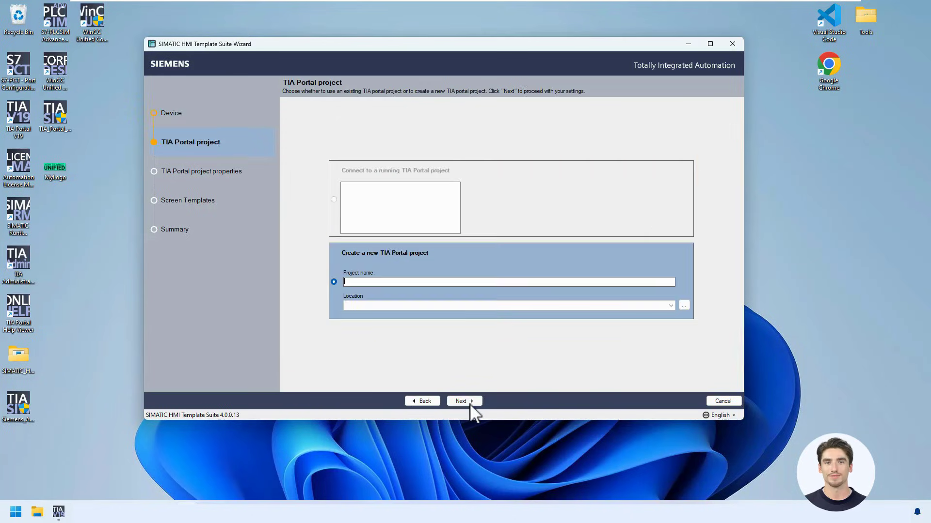
type("Suite_Project")
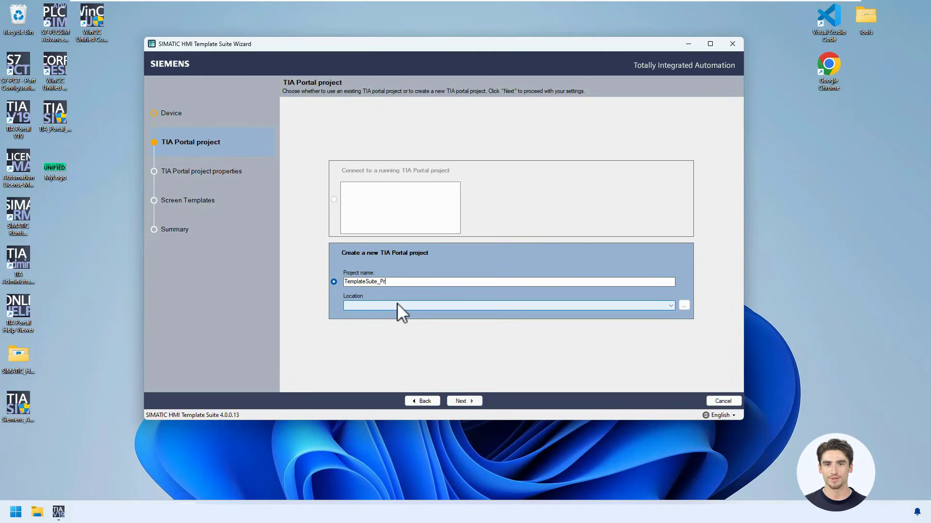
left_click(683, 306)
double_click(426, 257)
left_click(439, 268)
left_click(477, 314)
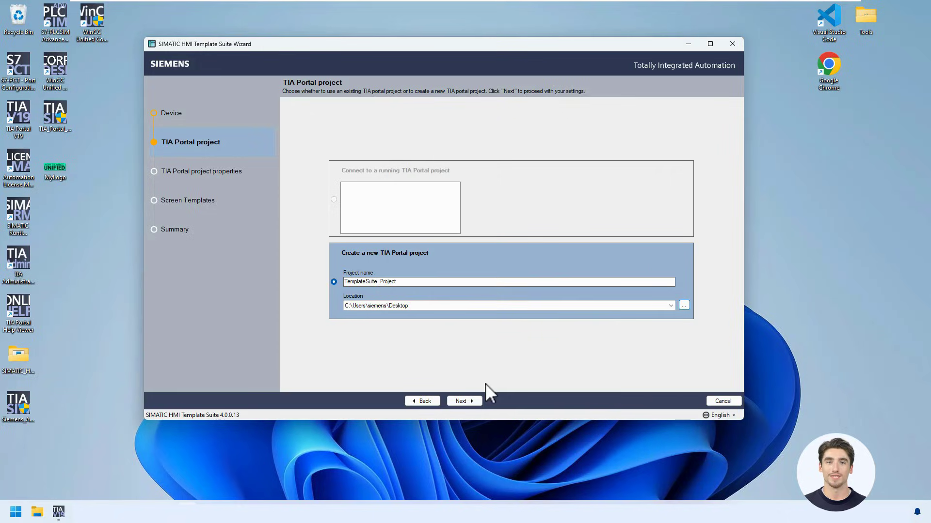
left_click(473, 401)
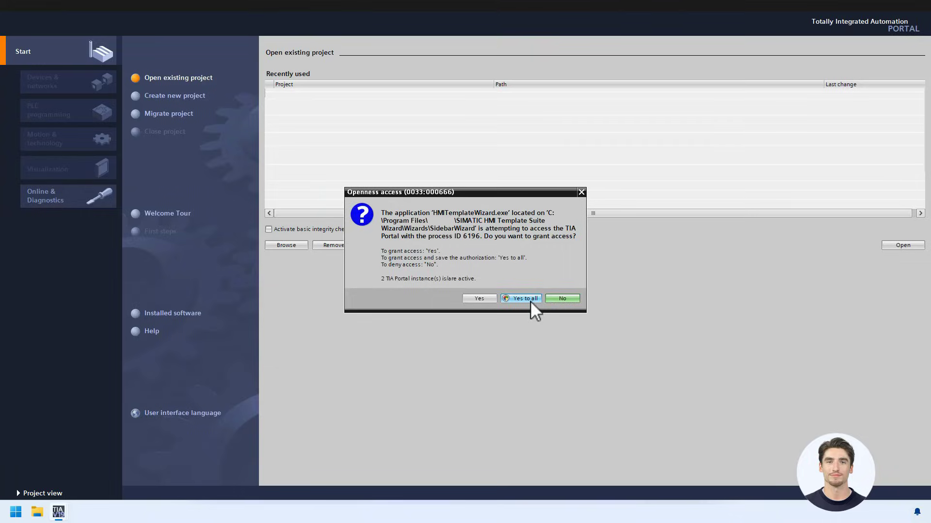
Grant the wizard permanent Openness access with 'Yes to all' and approve the UAC prompt
left_click(530, 301)
left_click(493, 341)
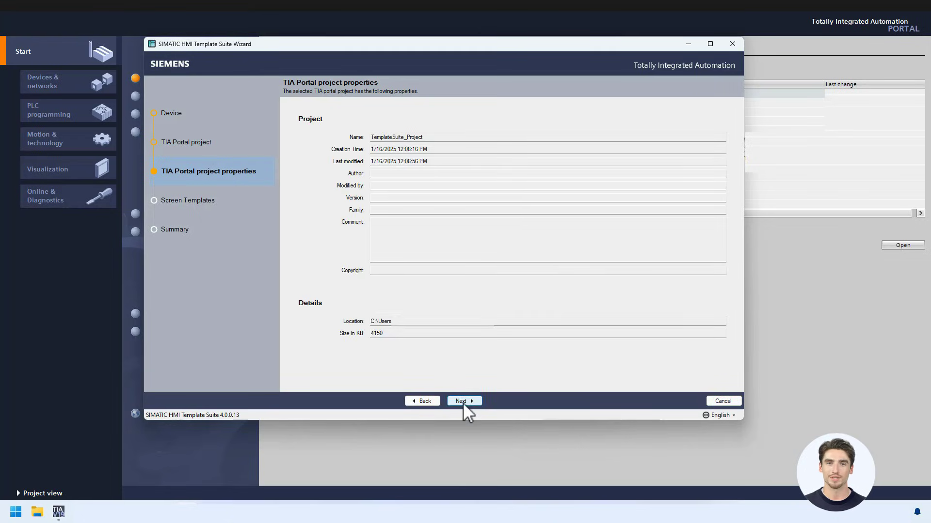
Review the Screen Templates tree, keeping all items checked, including the title bar Status field
left_click(464, 403)
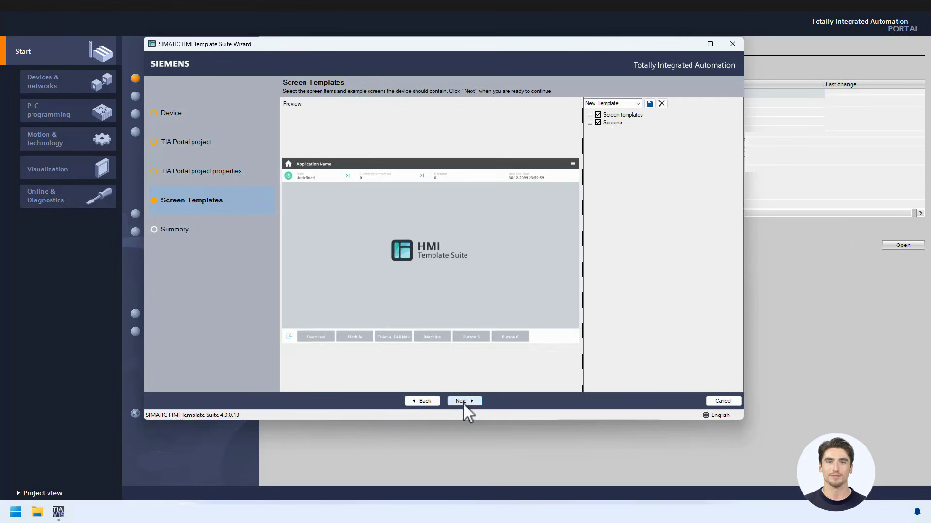
left_click(590, 115)
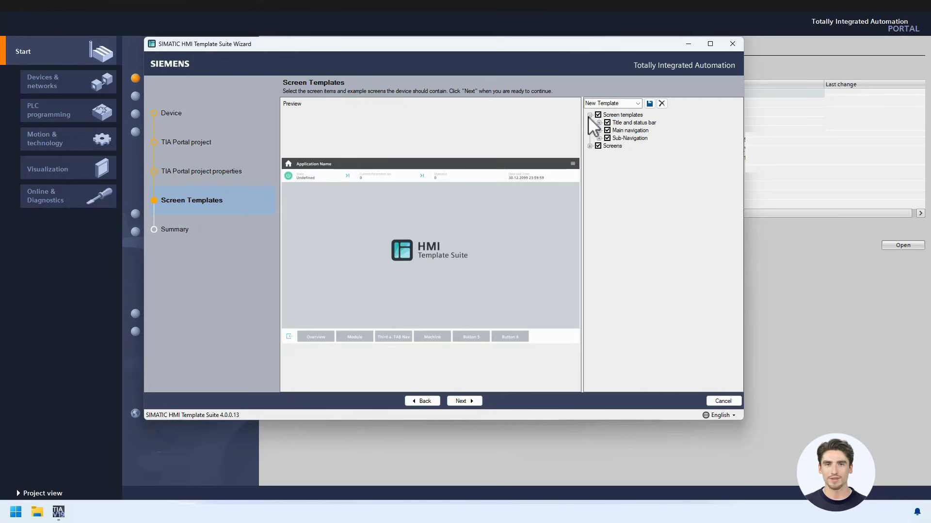
left_click(599, 124)
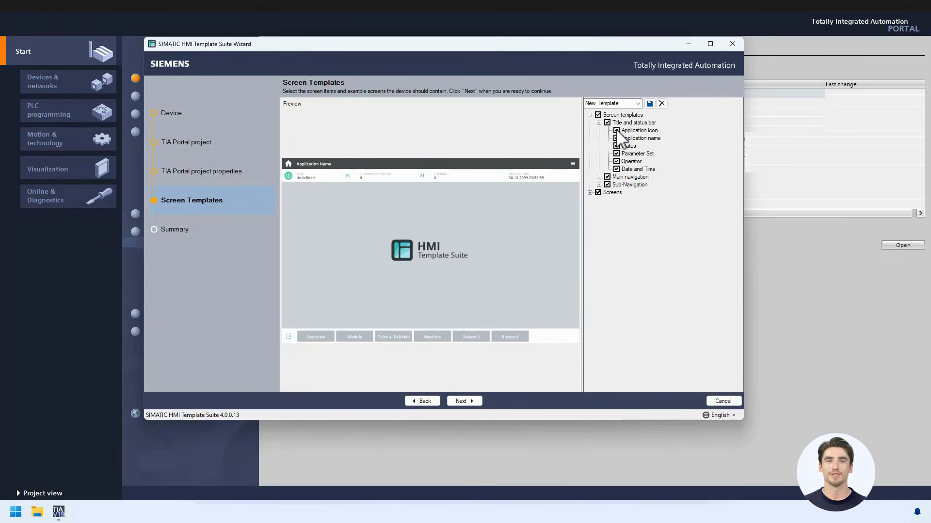
left_click(616, 146)
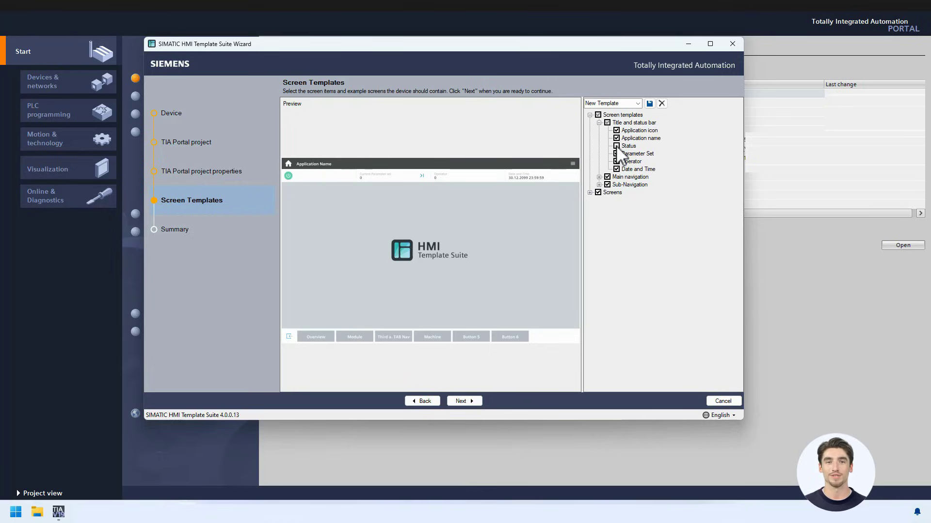
left_click(616, 145)
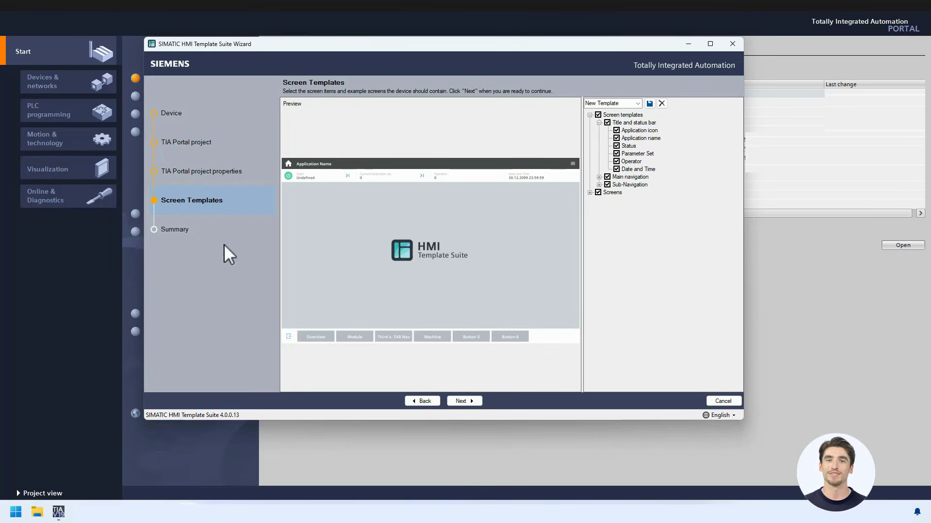
left_click(599, 177)
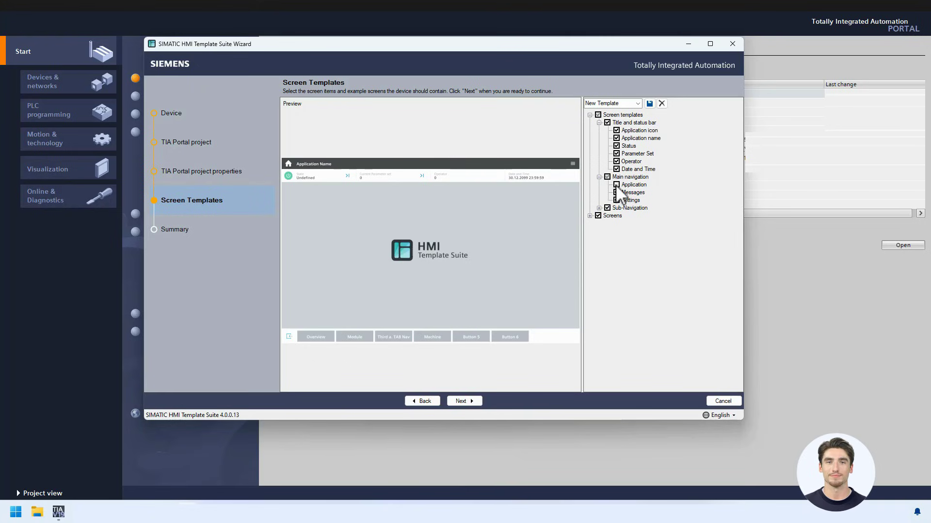
left_click(589, 216)
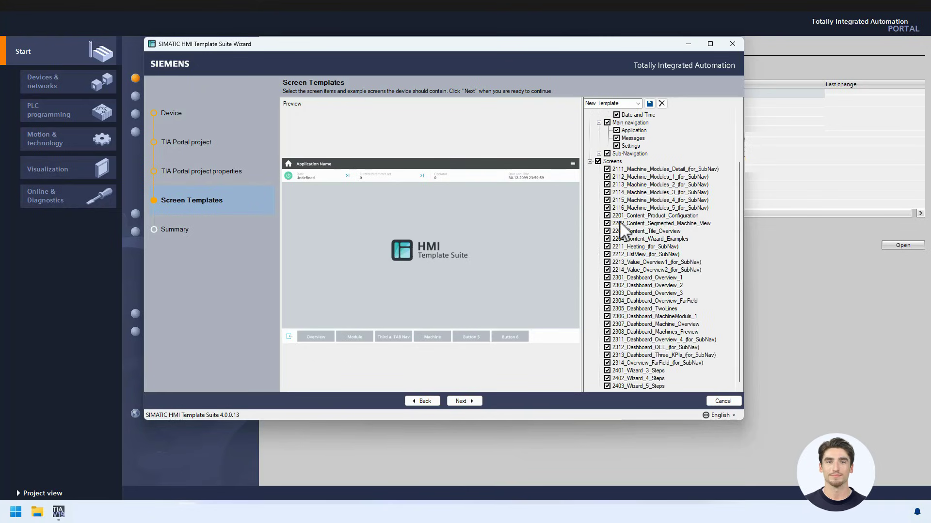
left_click(599, 154)
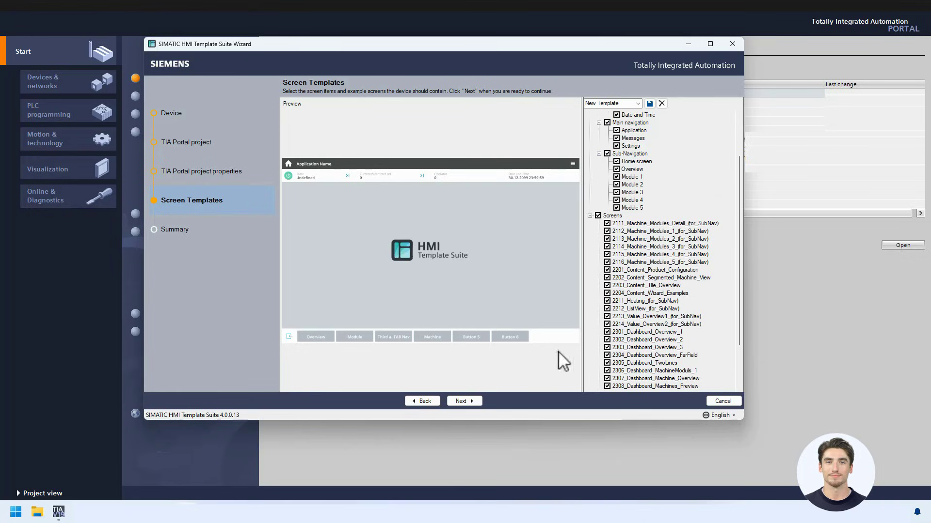
Generate the MTP1200 Unified Comfort device from the summary and acknowledge completion
left_click(464, 401)
scroll(641, 299, "down", 3)
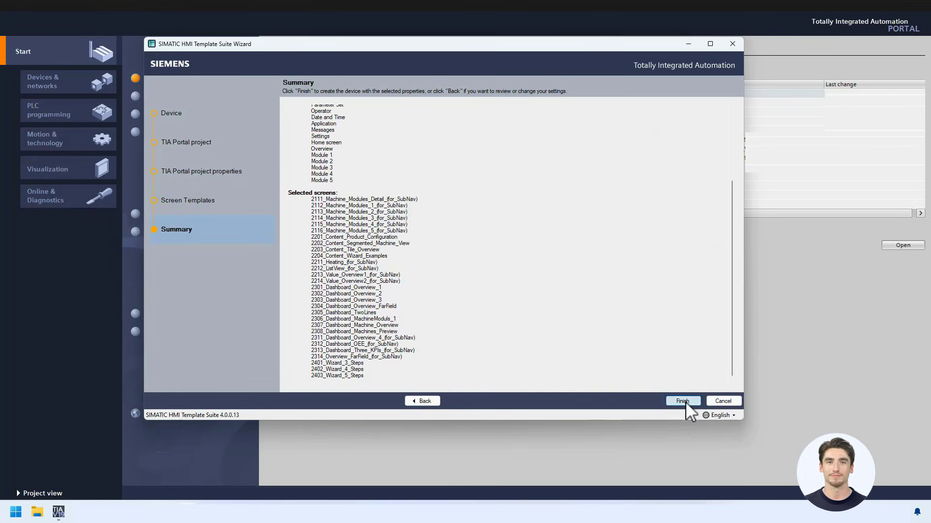
left_click(685, 403)
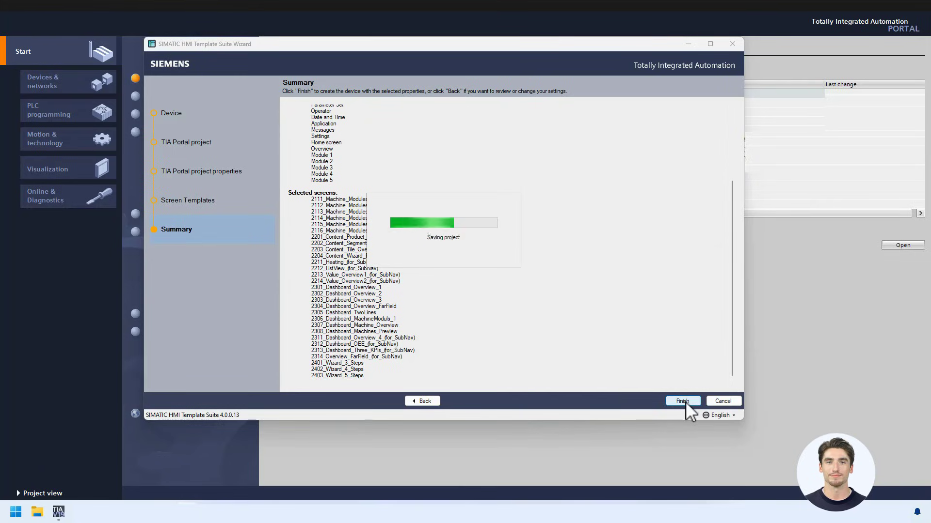
left_click(523, 255)
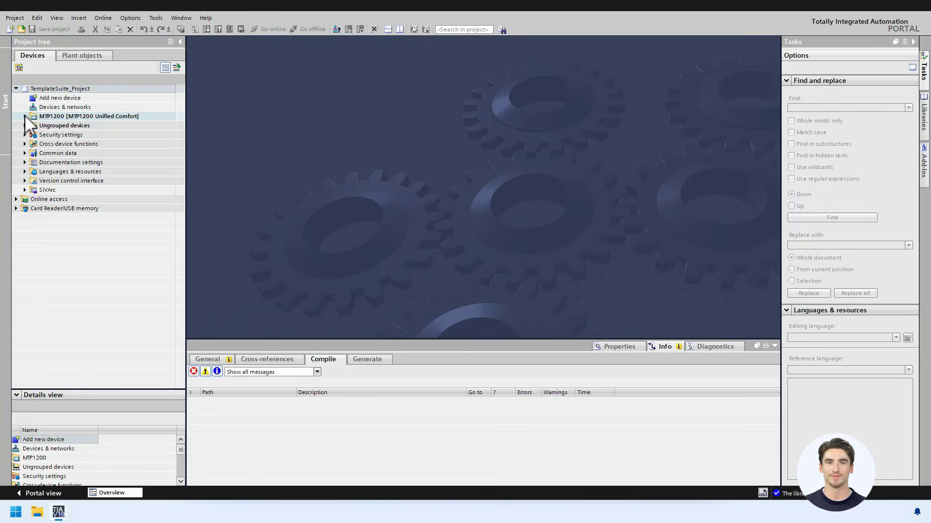
Expand MTP1200 [MTP1200 Unified Comfort] and its Screens folder in the project tree
left_click(25, 116)
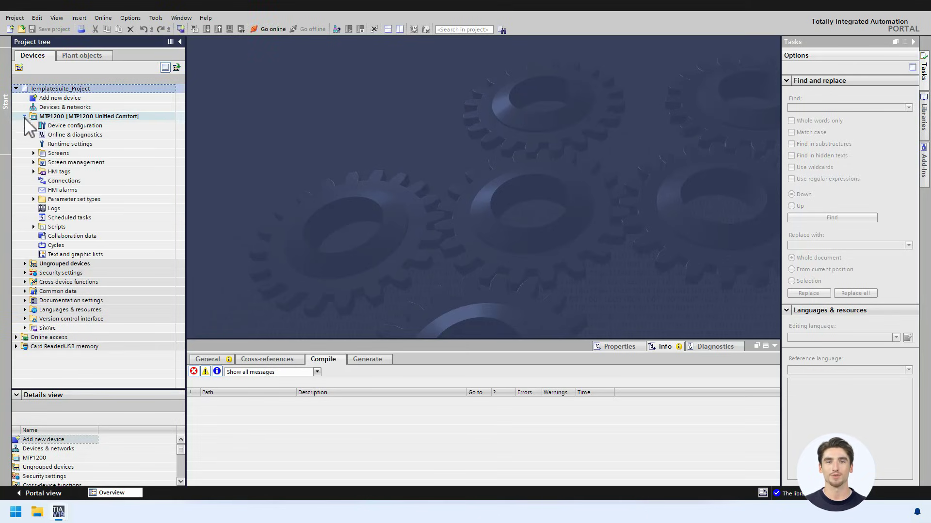
left_click(34, 153)
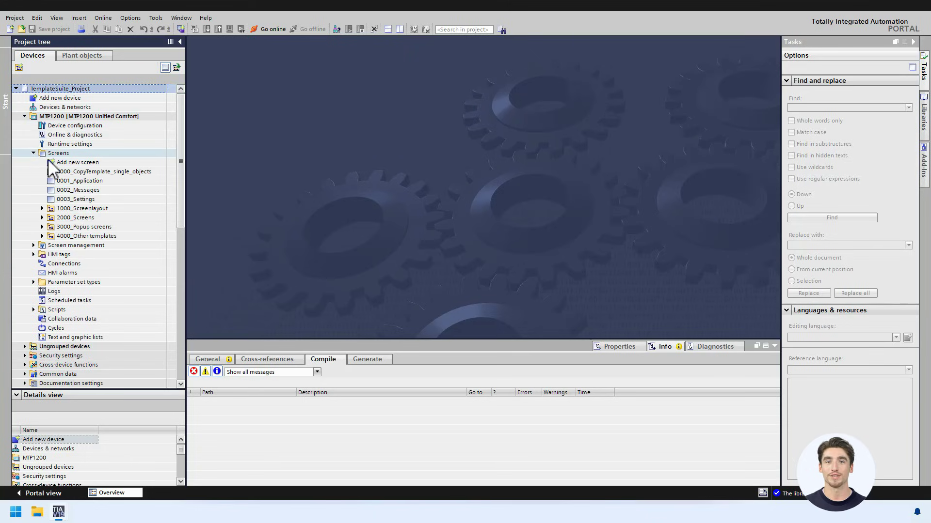
Open 0000_CopyTemplate_single_objects, zoom out, and expand 1000_Screenlayout > 1100_ScreenLayout_SubNav
left_click(83, 179)
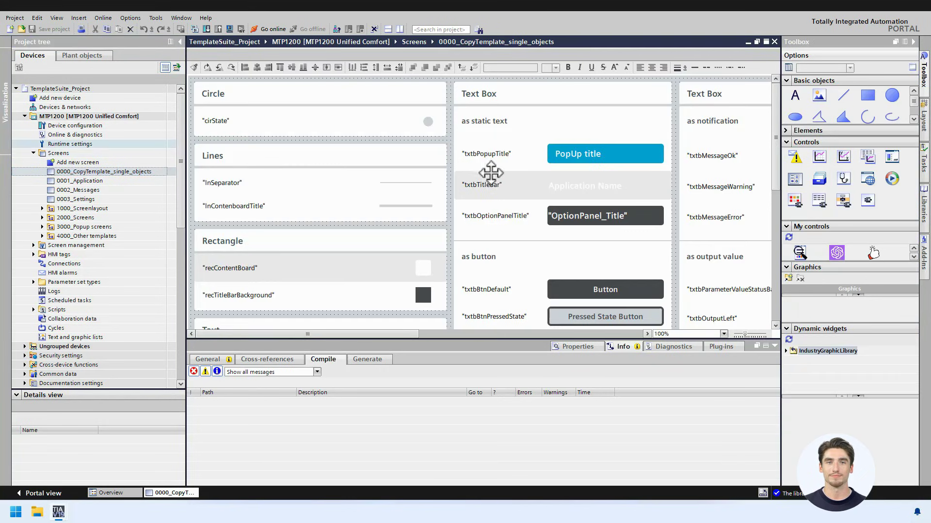
scroll(468, 261, "down", 5)
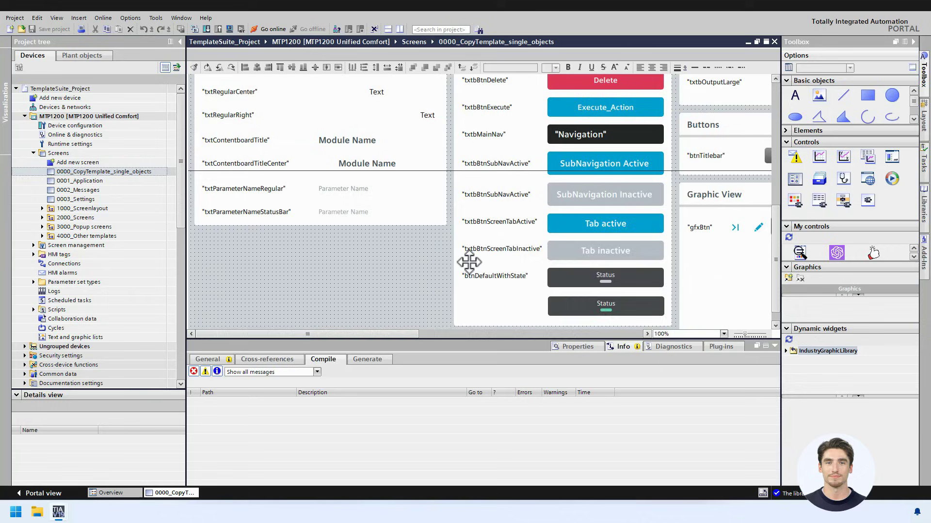
scroll(468, 261, "up", 2)
scroll(467, 261, "up", 2)
scroll(468, 254, "down", 2)
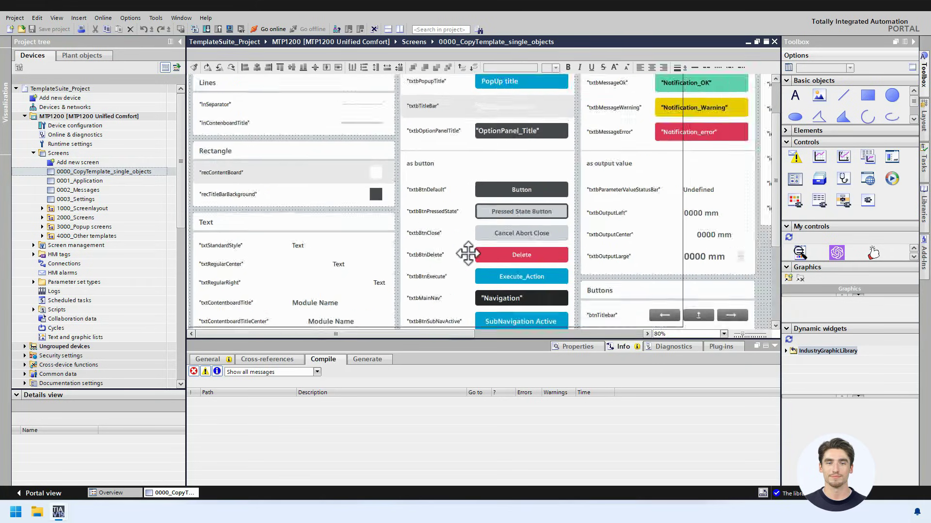
scroll(467, 253, "down", 2)
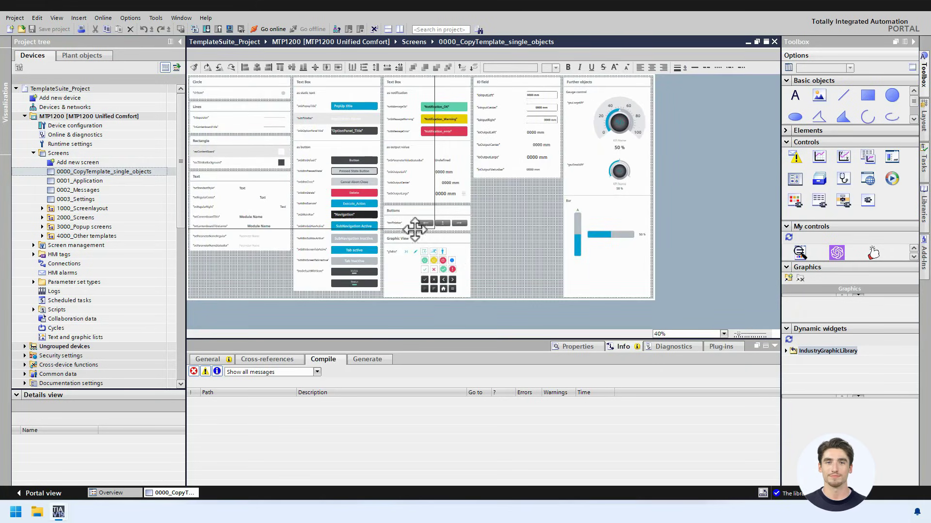
left_click(43, 208)
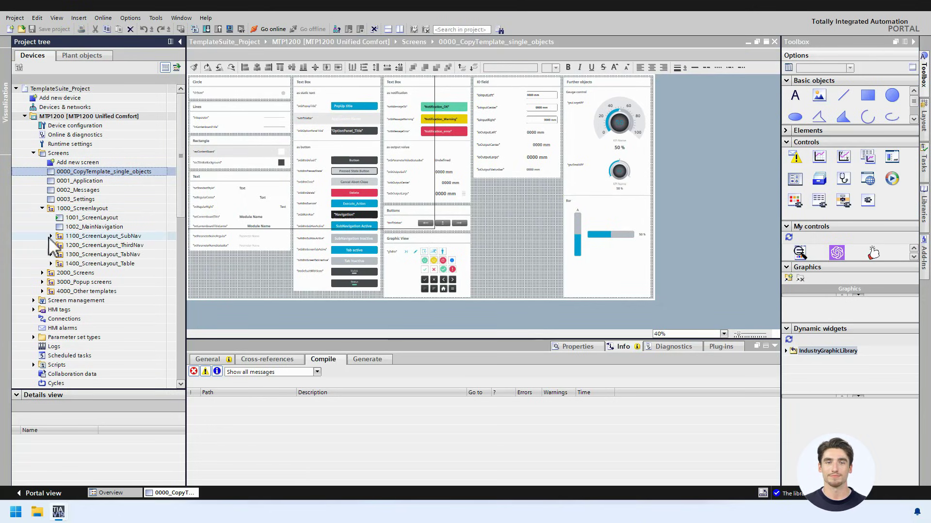
left_click(51, 236)
Open the 1001_ScreenLayout screen, zoom out, and select its Application Name title bar
double_click(104, 245)
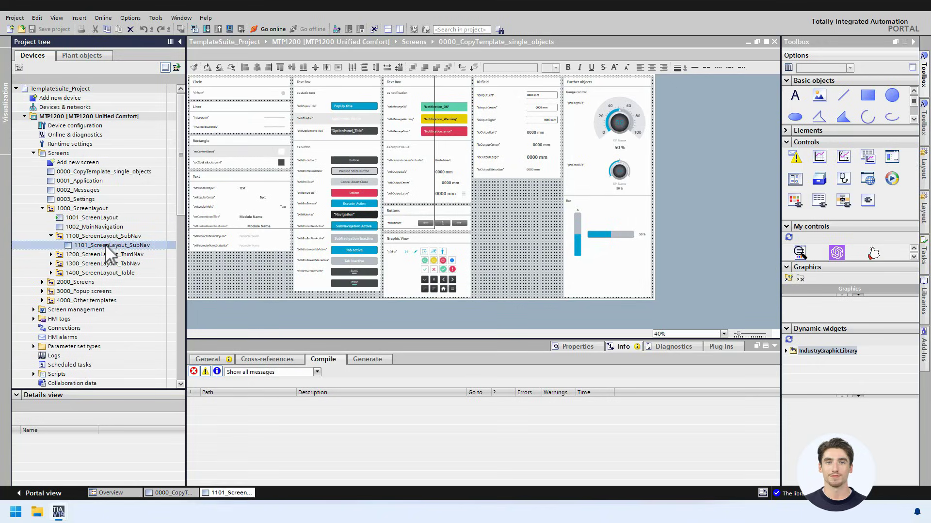
double_click(98, 219)
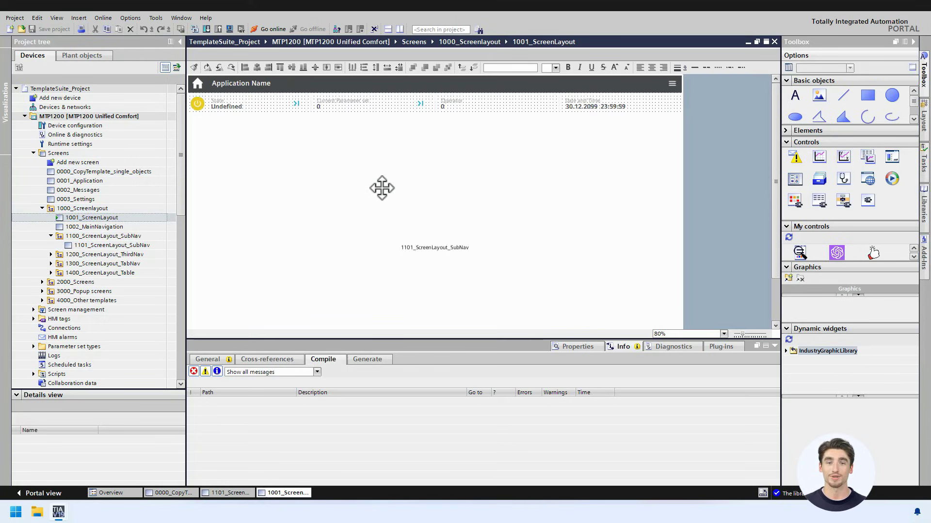
scroll(381, 188, "down", 3)
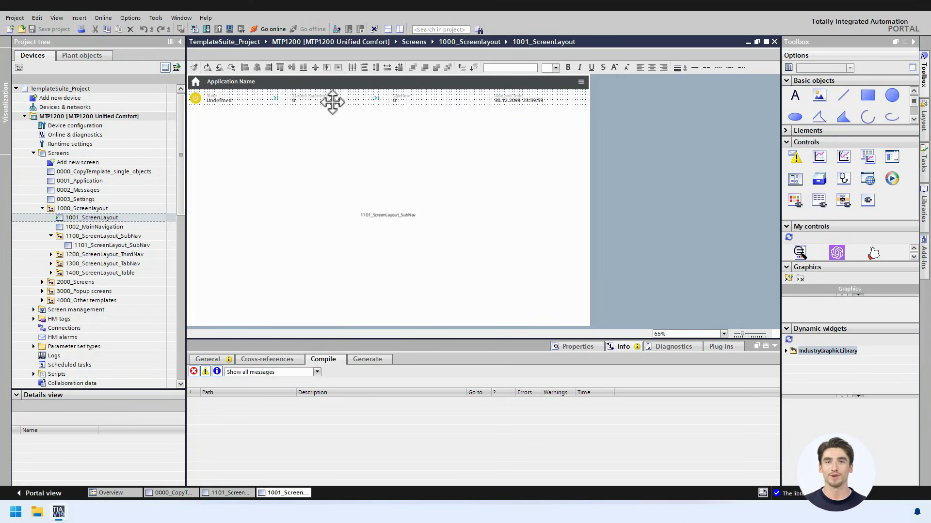
left_click(322, 88)
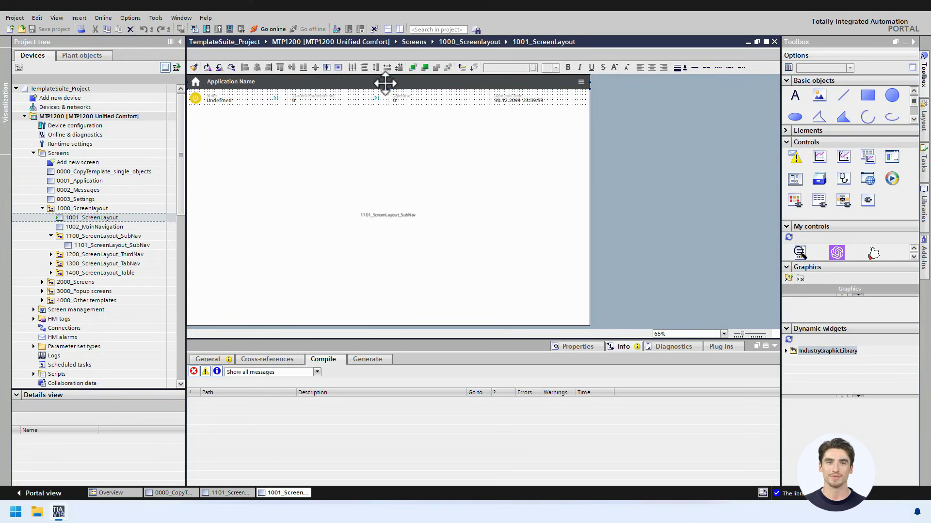
Drag the MyLogo image into the header, shrink it so Date and Time shows, then select the title bar
left_click(911, 13)
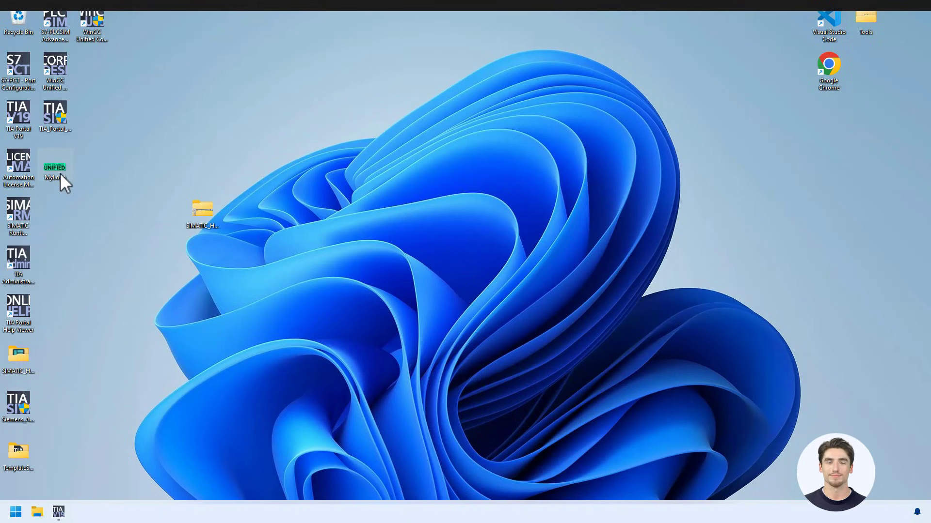
left_click_drag(55, 165, 441, 91)
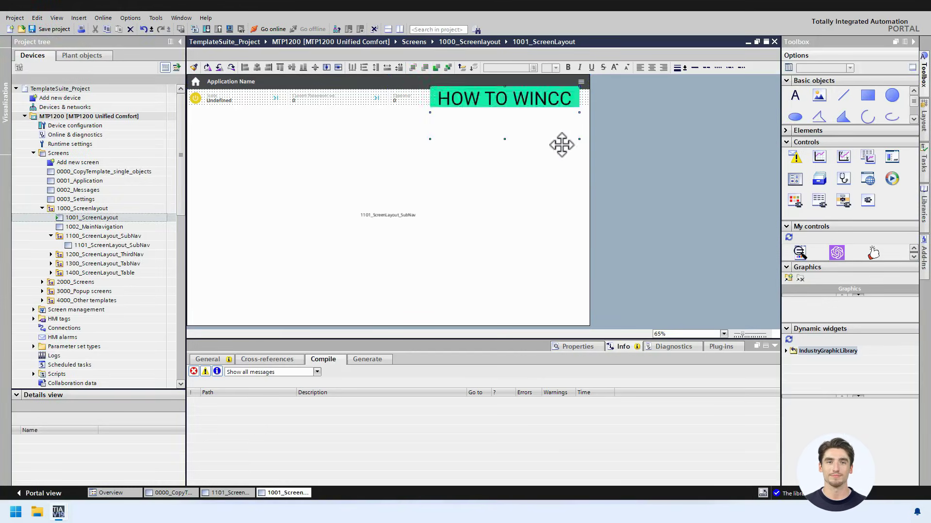
scroll(544, 103, "up", 3)
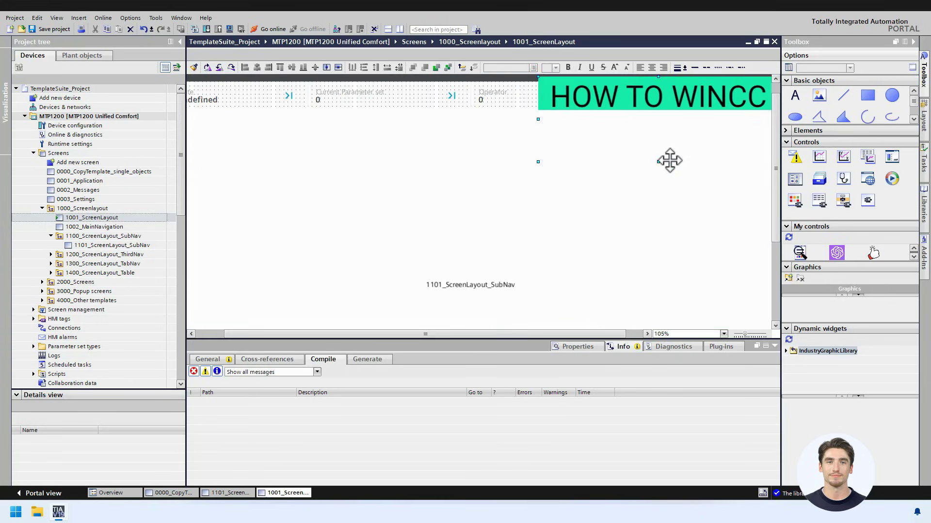
left_click_drag(762, 164, 598, 99)
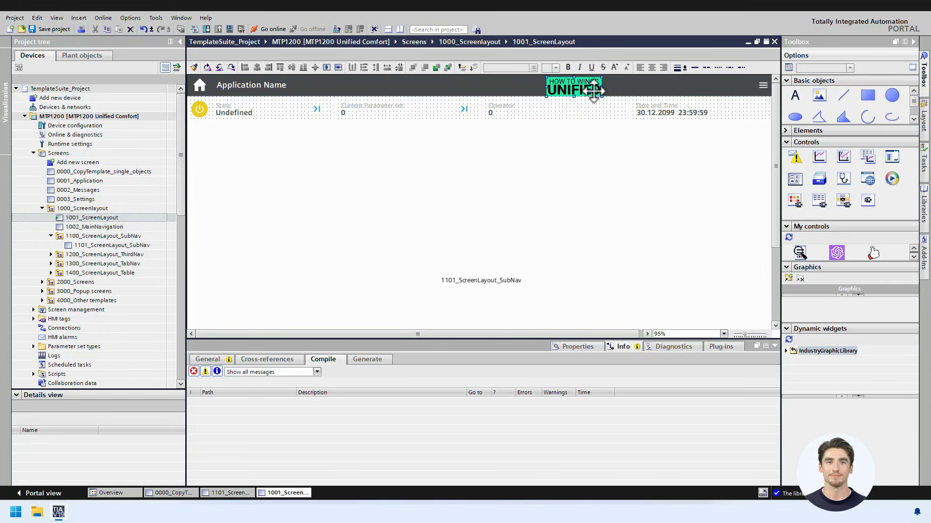
left_click(601, 116)
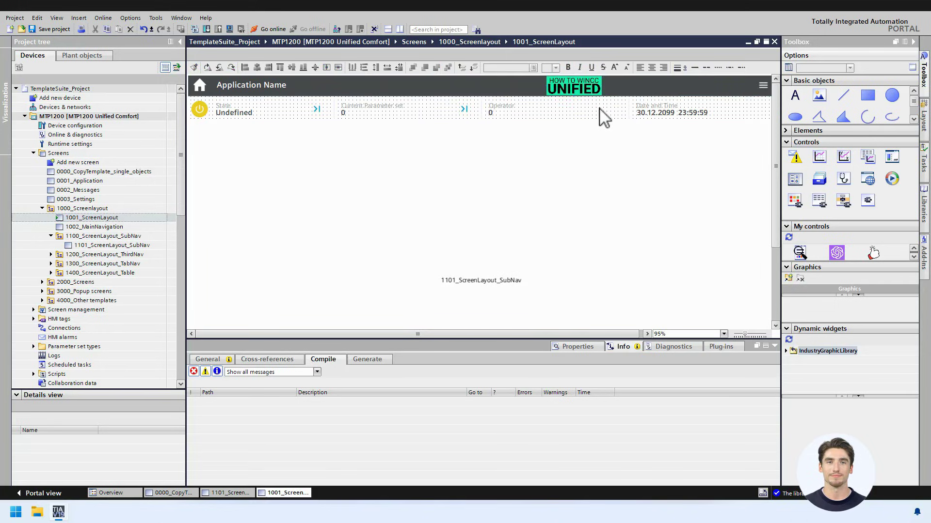
left_click(630, 85)
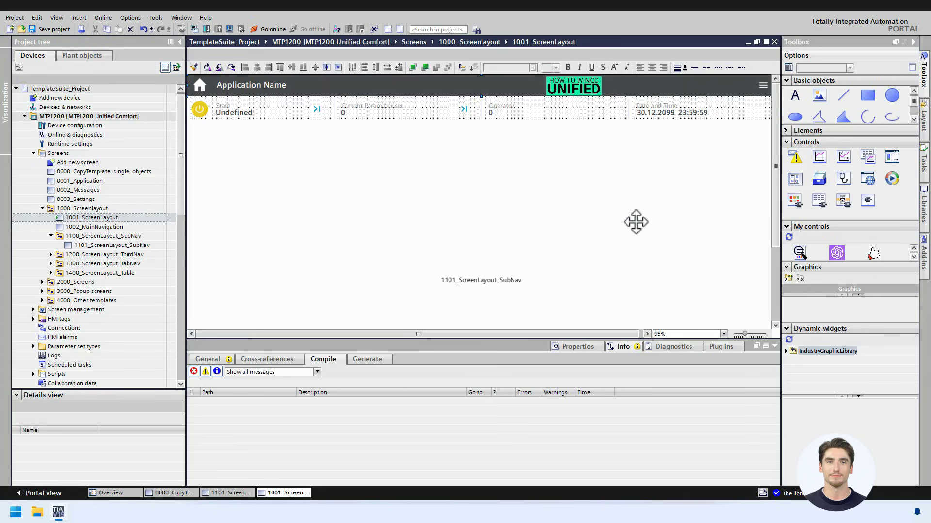
Inspect the header background colour (72, 73, 78) in Properties without changing it, then select the screen itself
left_click(584, 346)
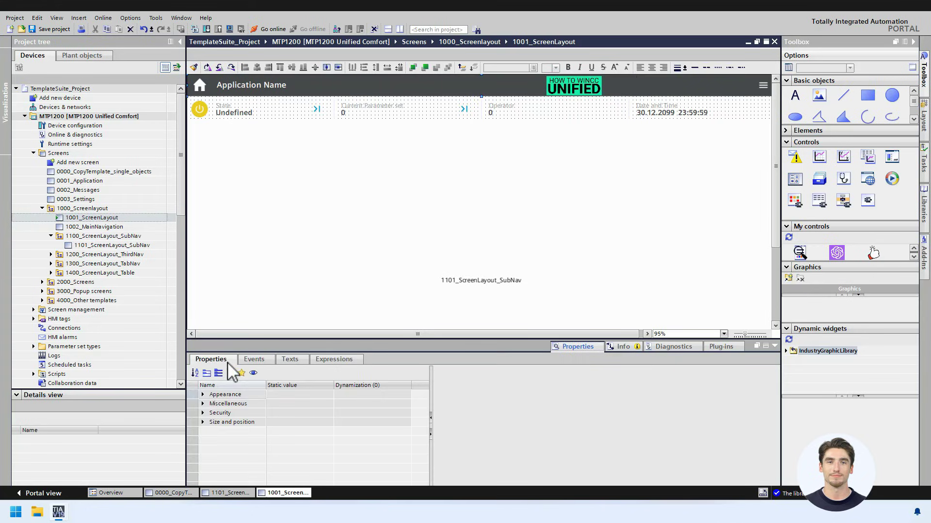
left_click(333, 421)
left_click(382, 423)
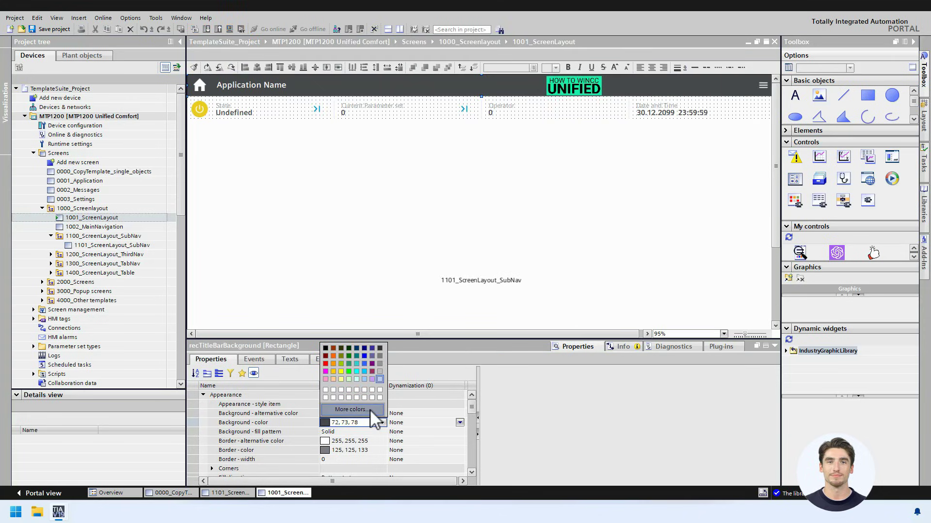
left_click(351, 409)
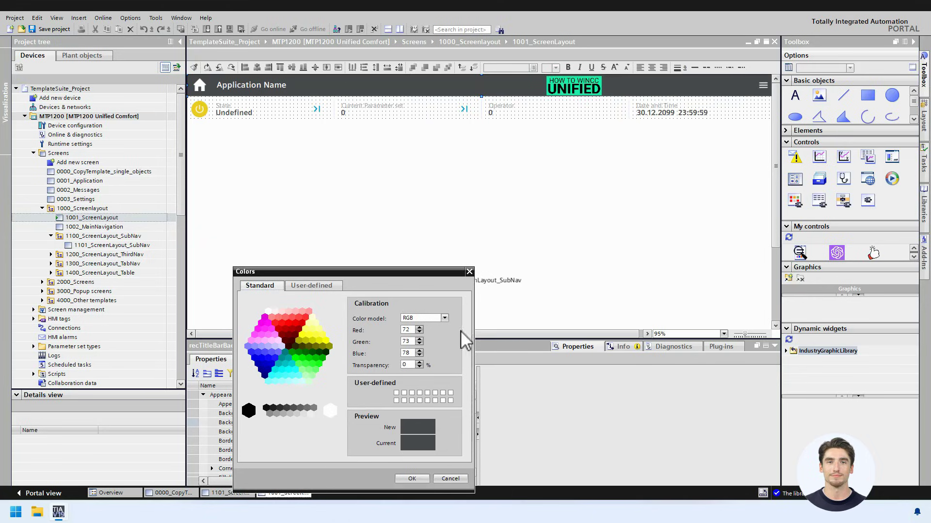
left_click(470, 272)
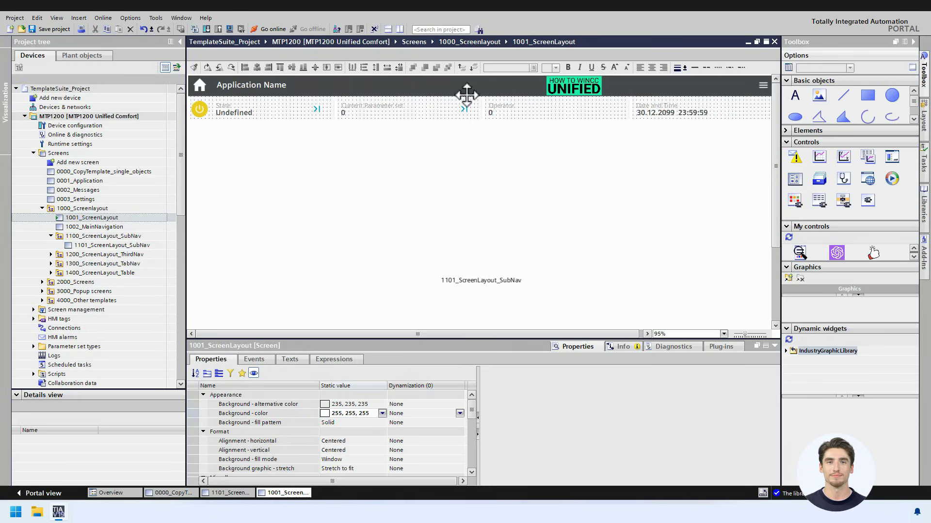
left_click(199, 85)
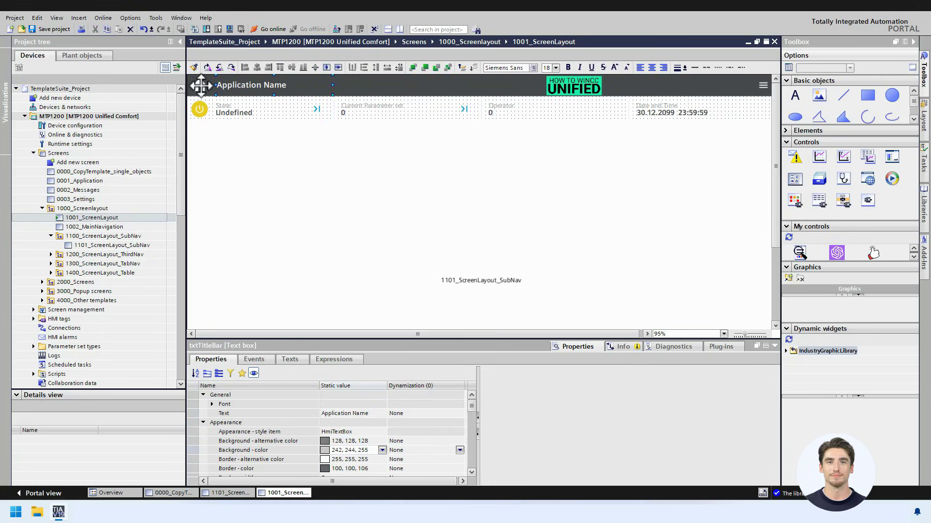
left_click(451, 118)
Save the project and compile MTP1200 for download, which reports 2 runtime password errors
left_click(102, 117)
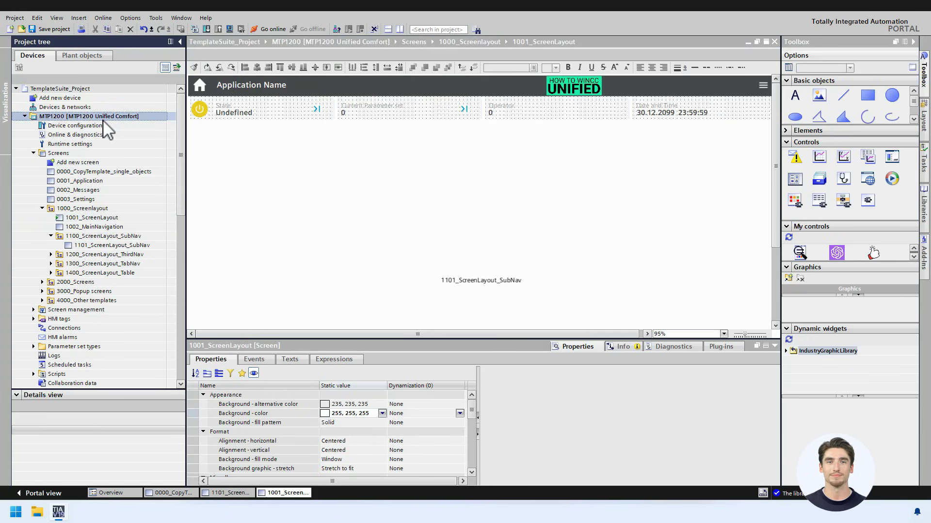
left_click(54, 34)
left_click(230, 30)
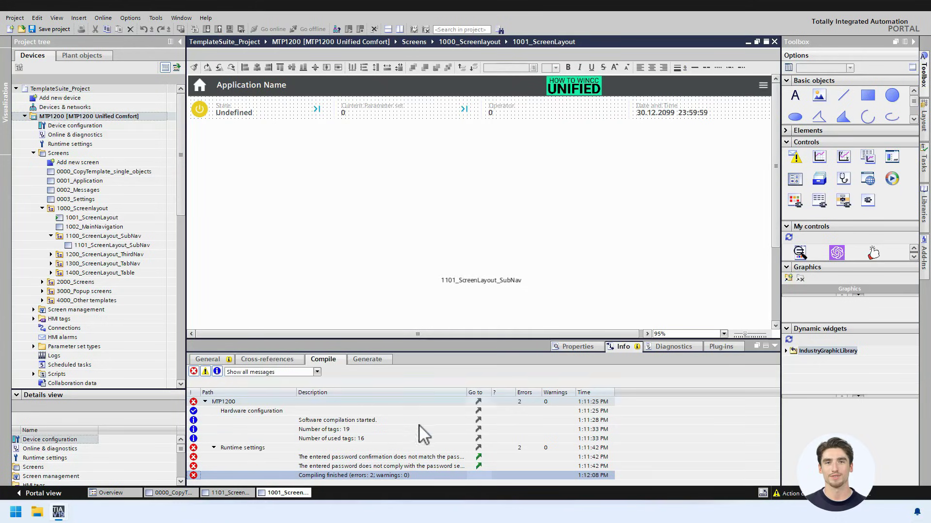
Turn off Activate encrypted transfer in Runtime settings, then save and download MTP1200 again
left_click(478, 466)
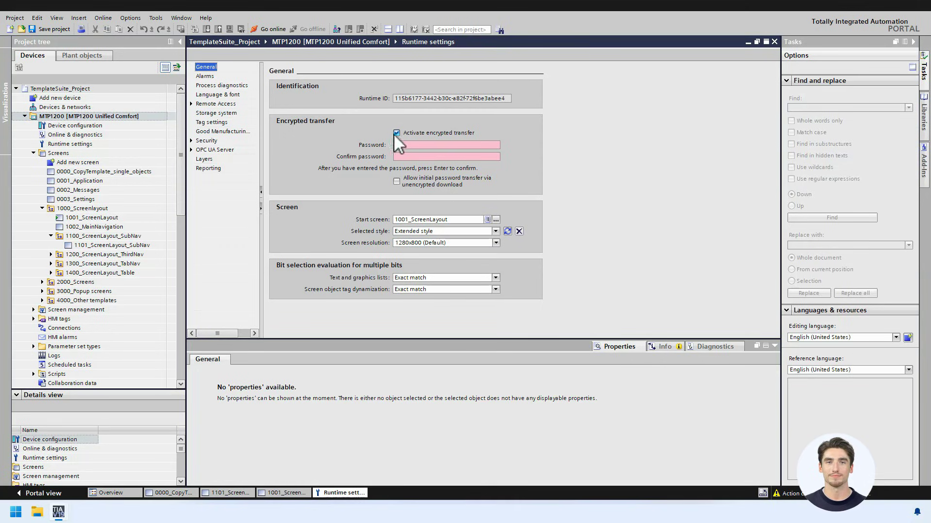
left_click(396, 132)
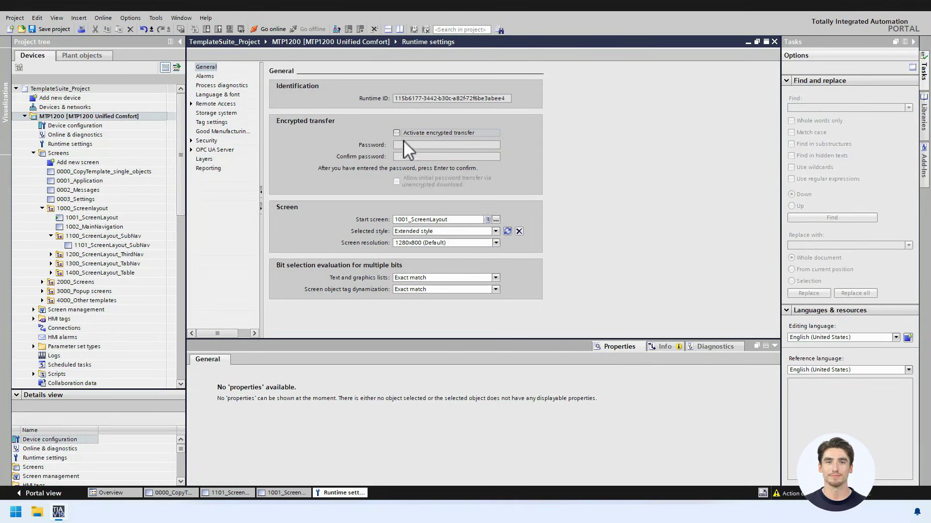
left_click(119, 116)
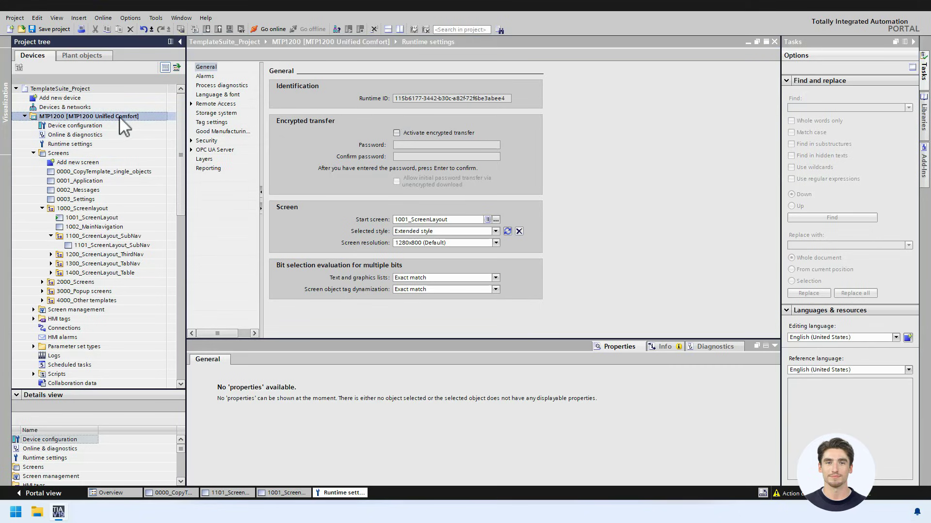
left_click(65, 29)
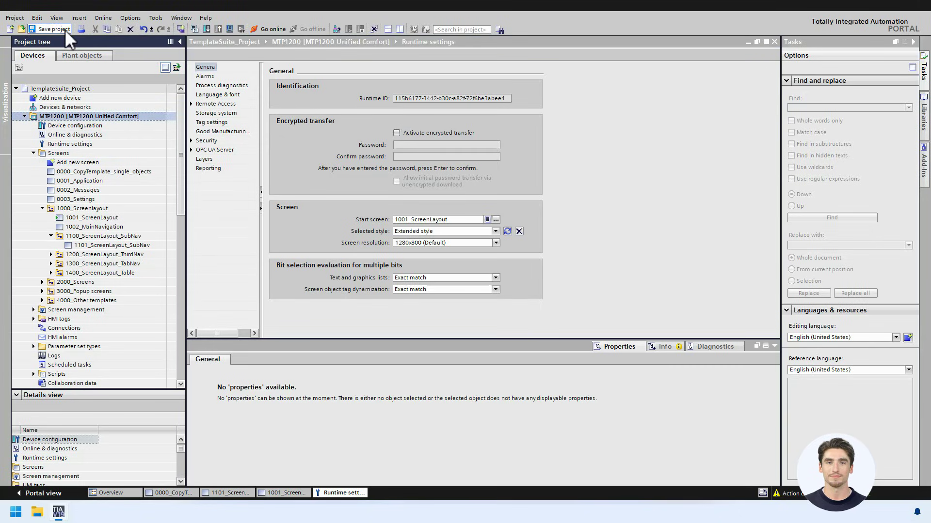
left_click(231, 30)
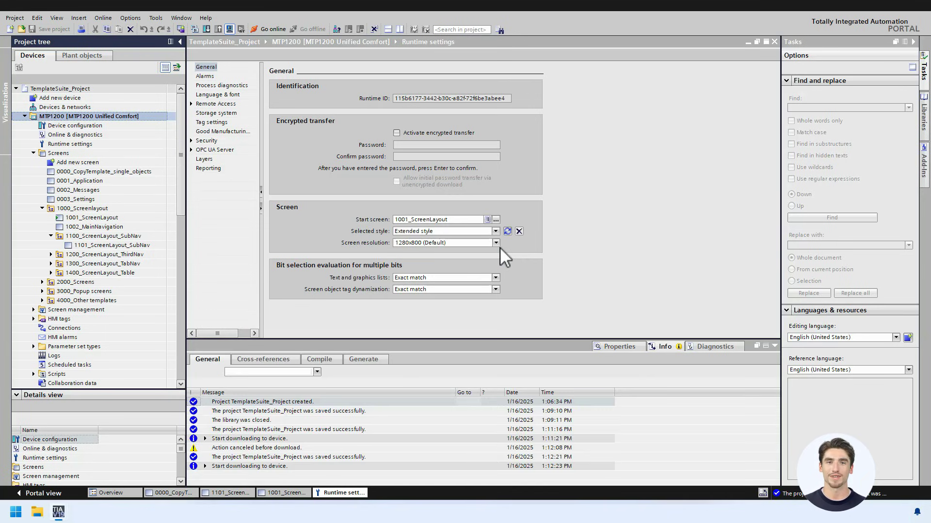
Launch the WinCC Unified runtime in Chrome, dismiss the update notice, and maximize the window
double_click(388, 263)
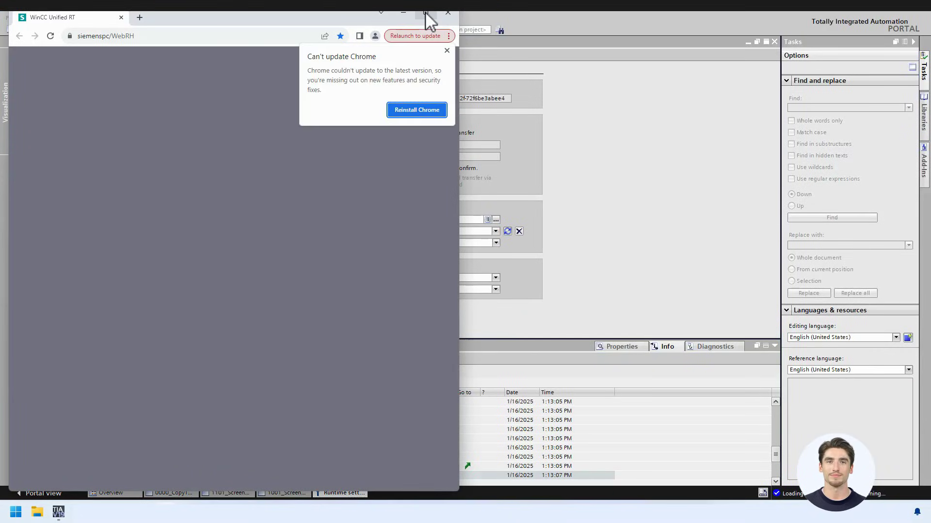
mouse_move(425, 13)
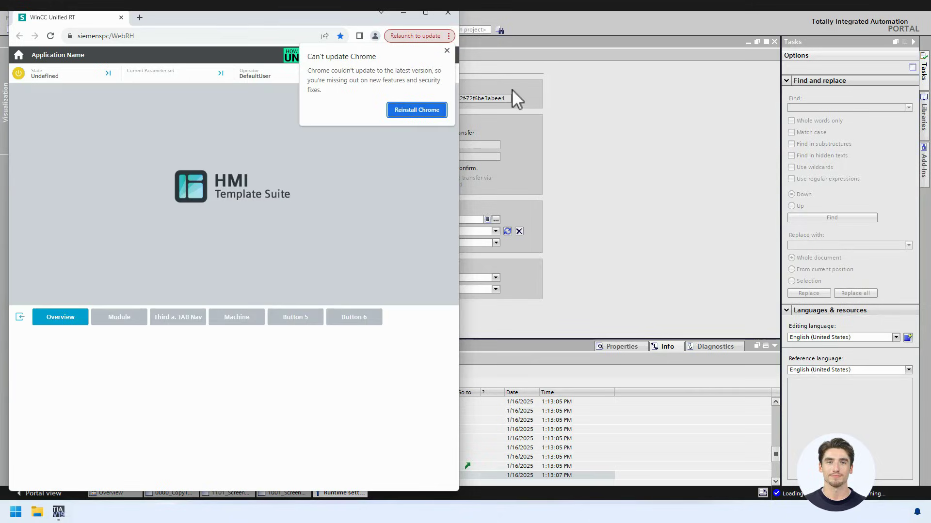
left_click(446, 51)
left_click(427, 12)
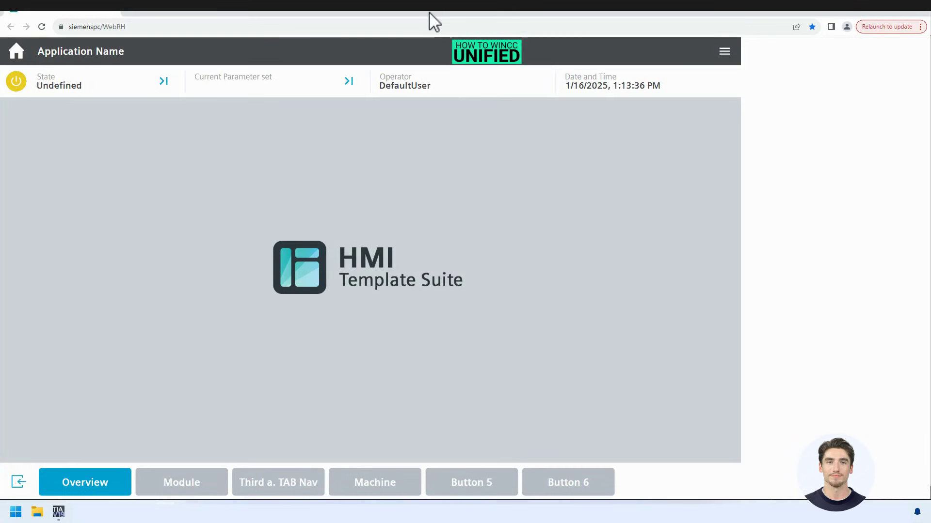
Browse the Module, Third a. TAB Nav, Module 2, and Tab Nav pages, ending on Module 1
left_click(204, 492)
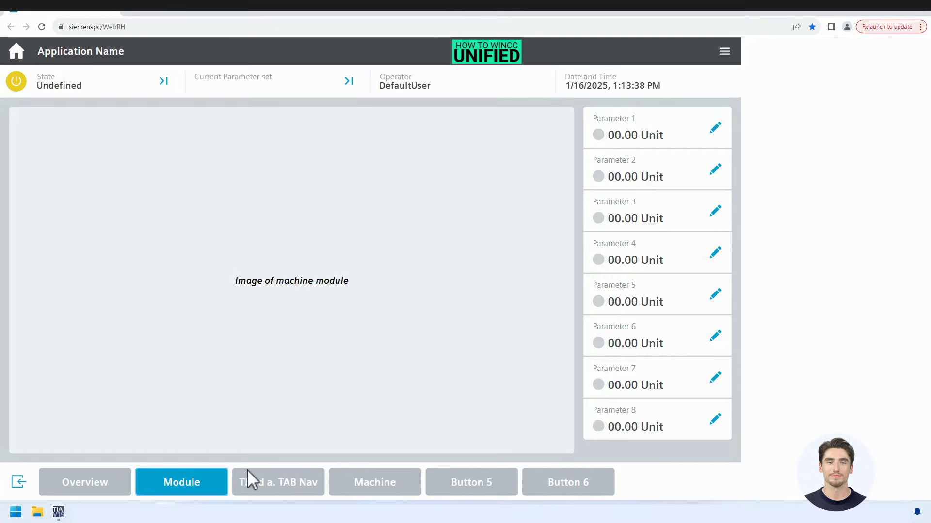
left_click(305, 487)
left_click(103, 153)
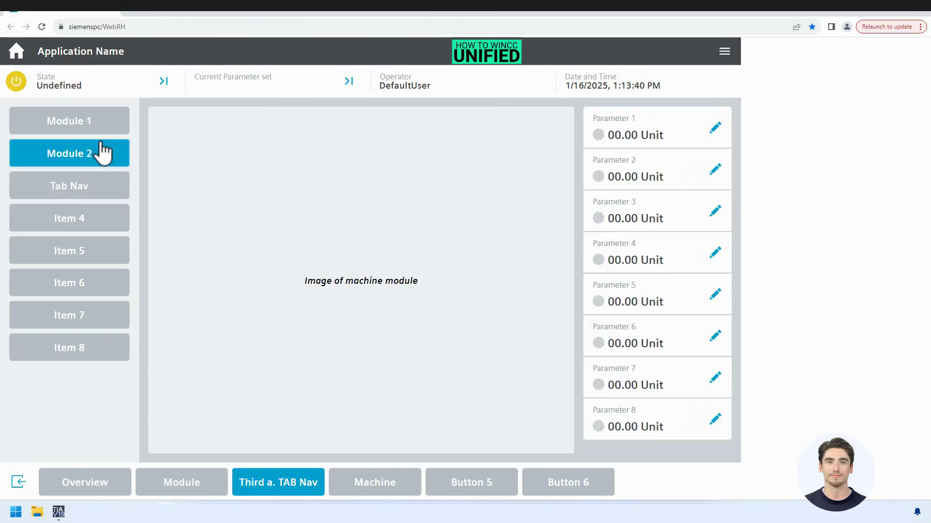
left_click(102, 130)
left_click(104, 192)
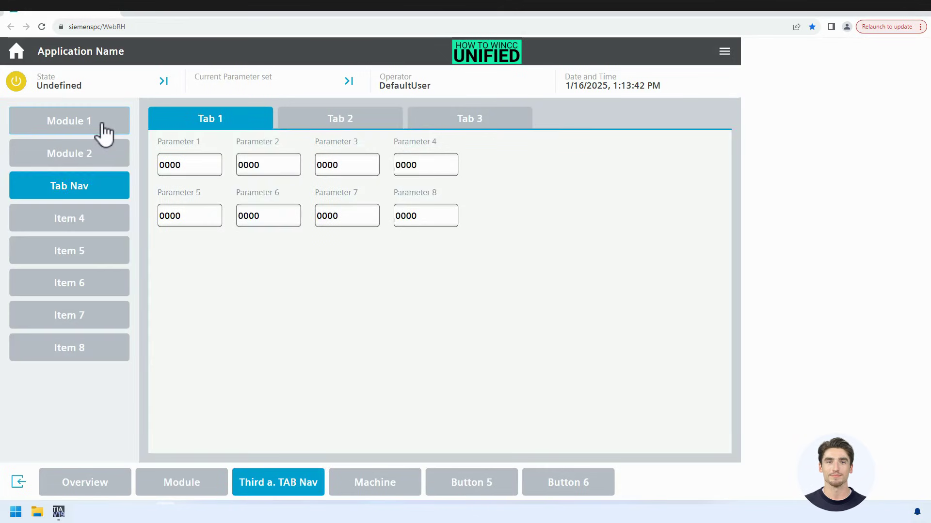
left_click(101, 134)
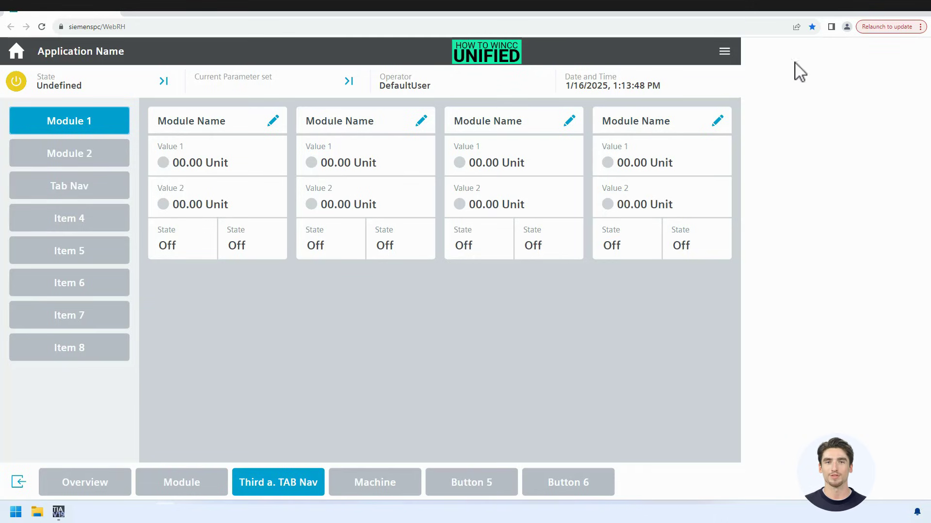
Back in TIA Portal, expand 2000_Screens > 2200_Mixed Examples and open 2204_Content_Wizard_Examples
mouse_move(59, 513)
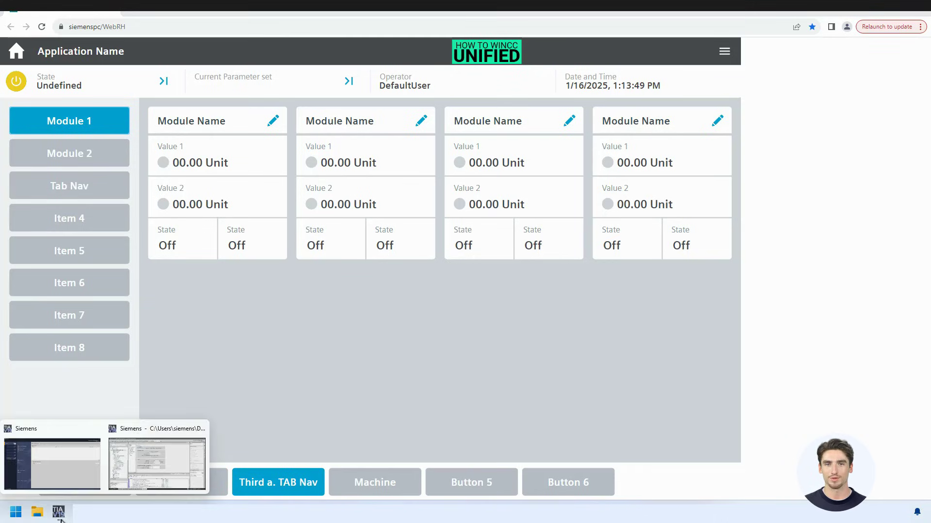
left_click(164, 479)
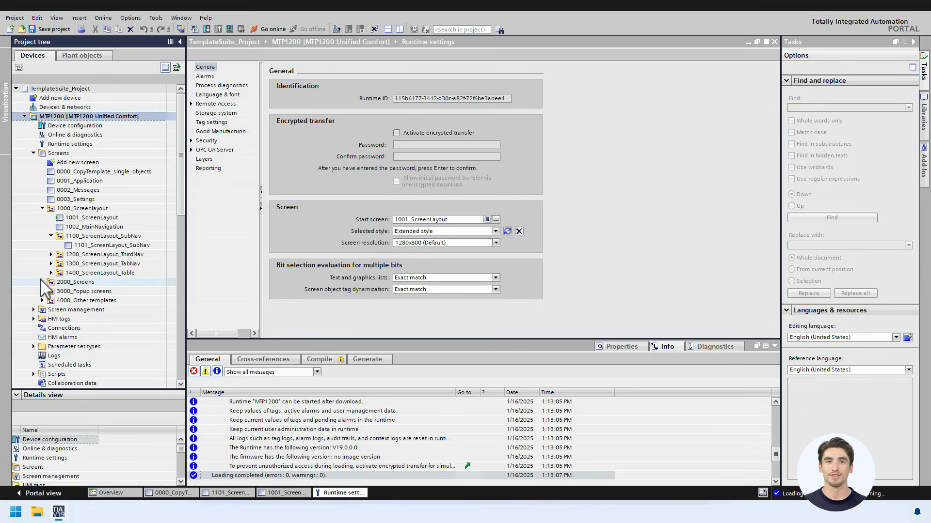
left_click(42, 282)
left_click(51, 292)
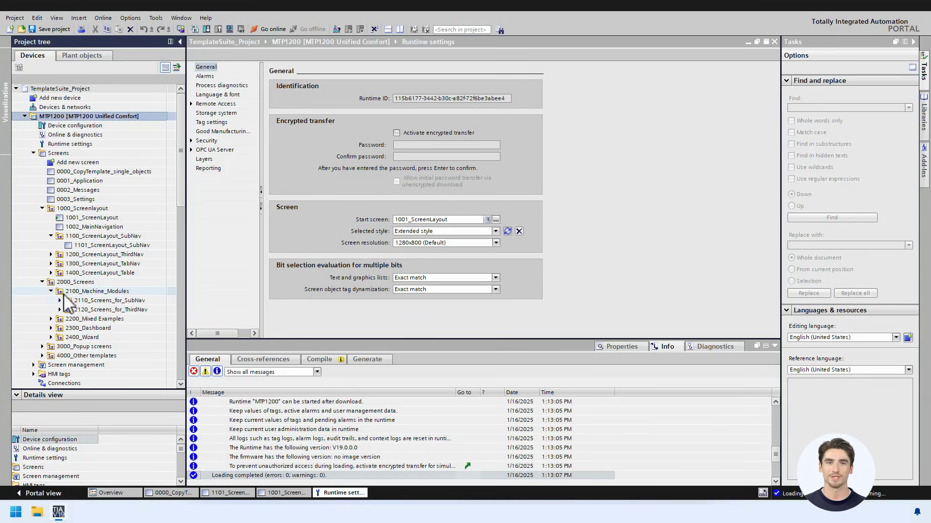
double_click(64, 318)
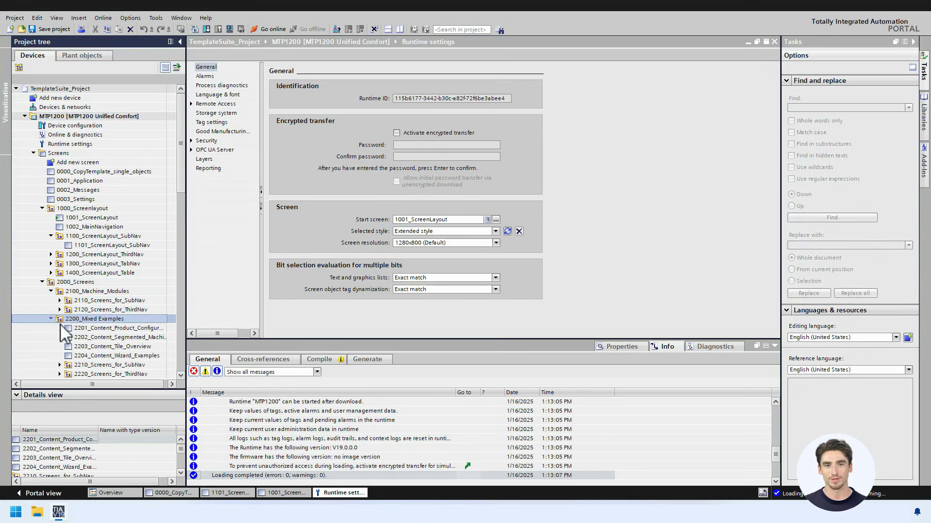
scroll(92, 364, "down", 2)
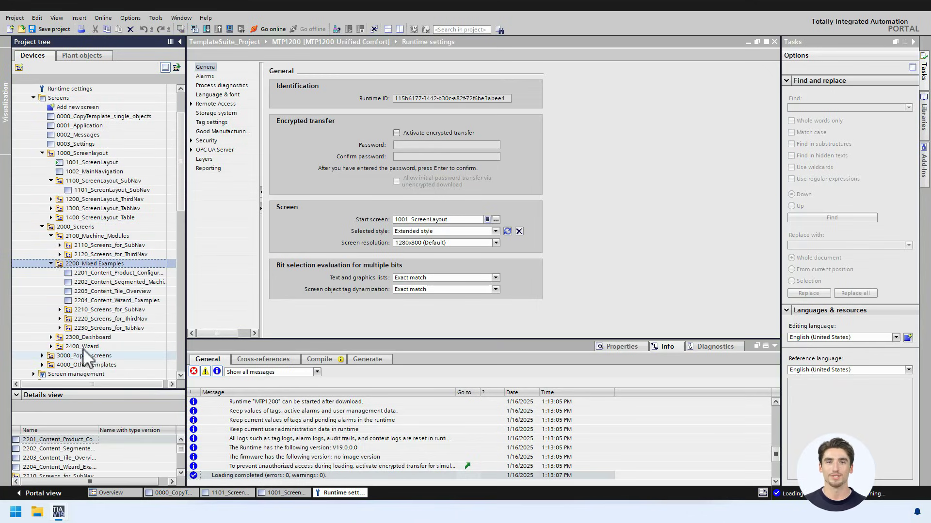
double_click(78, 303)
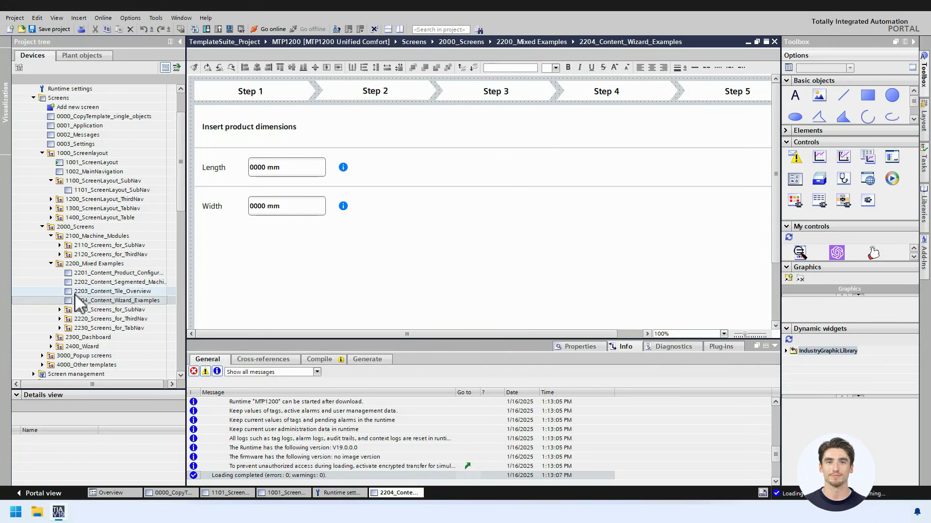
Expand 2210_Screens_for_SubNav and open the 2211_Heating_(for_SubNav) screen
left_click(59, 310)
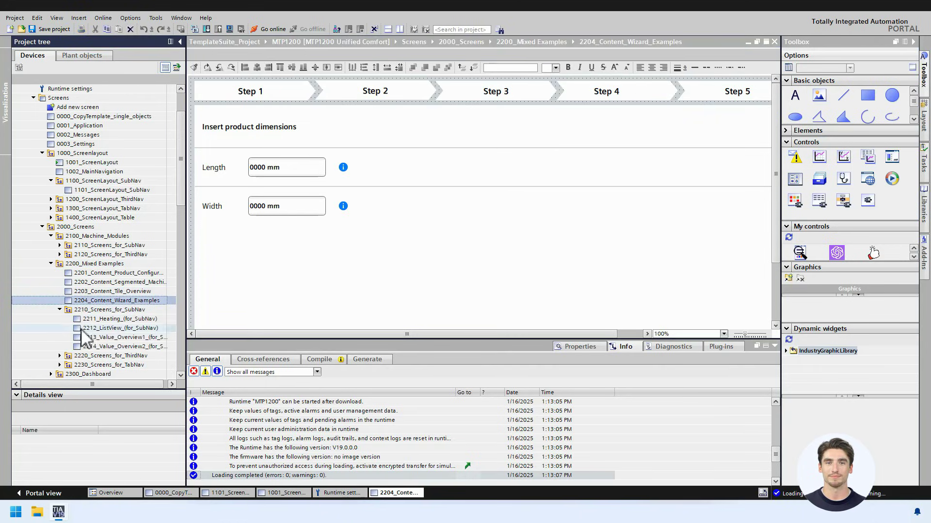
double_click(97, 319)
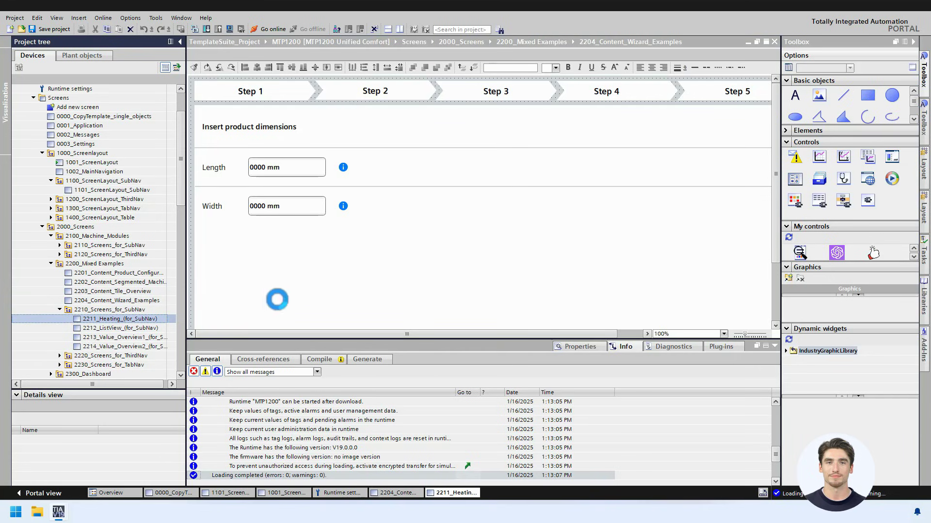